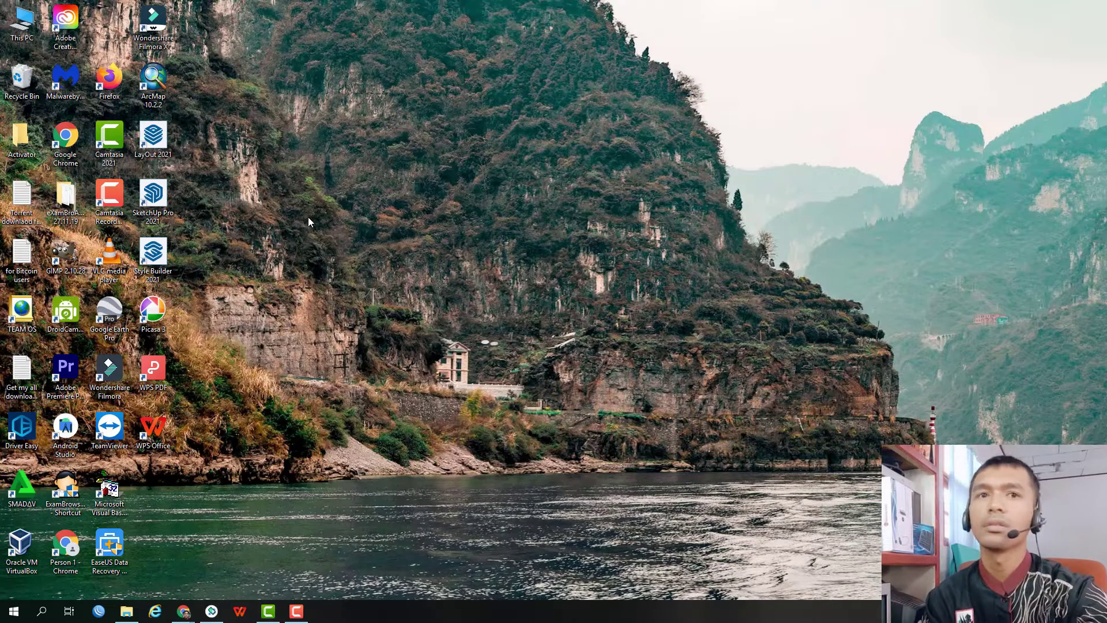
Step: Switch to the Google page in Chrome and search for "download adobe photoshop gratis"
mouse_move(185, 611)
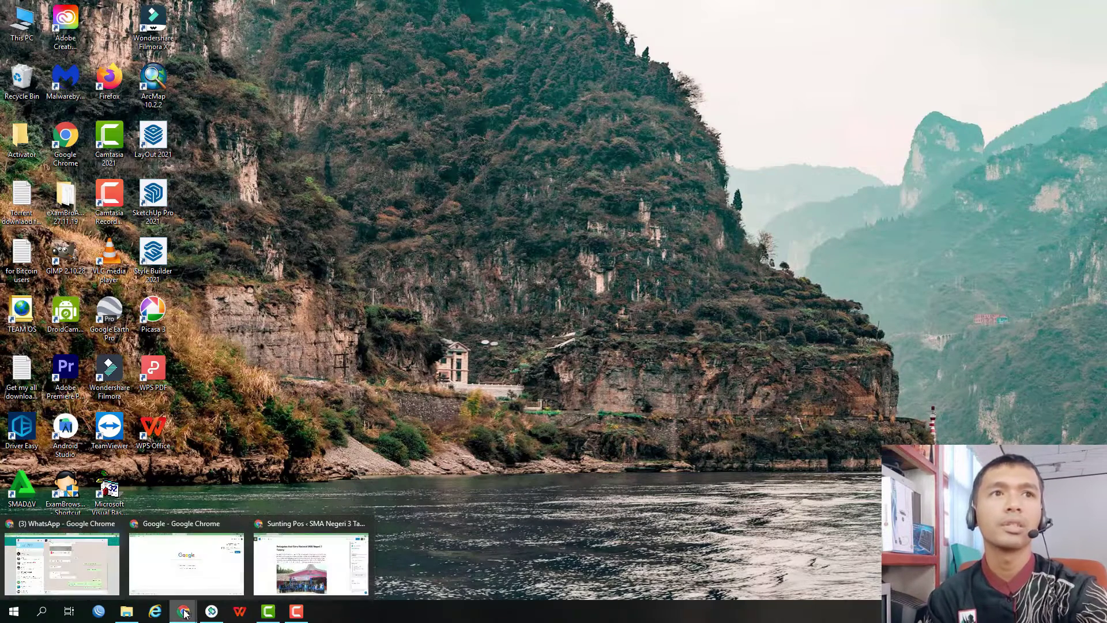
click(241, 534)
click(458, 269)
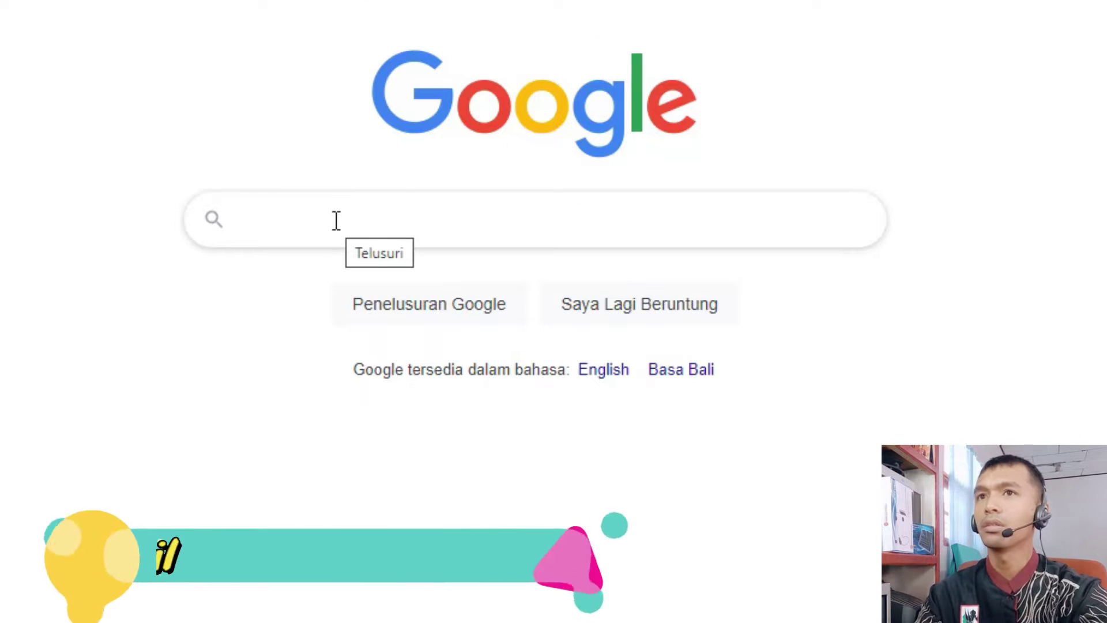
text(d)
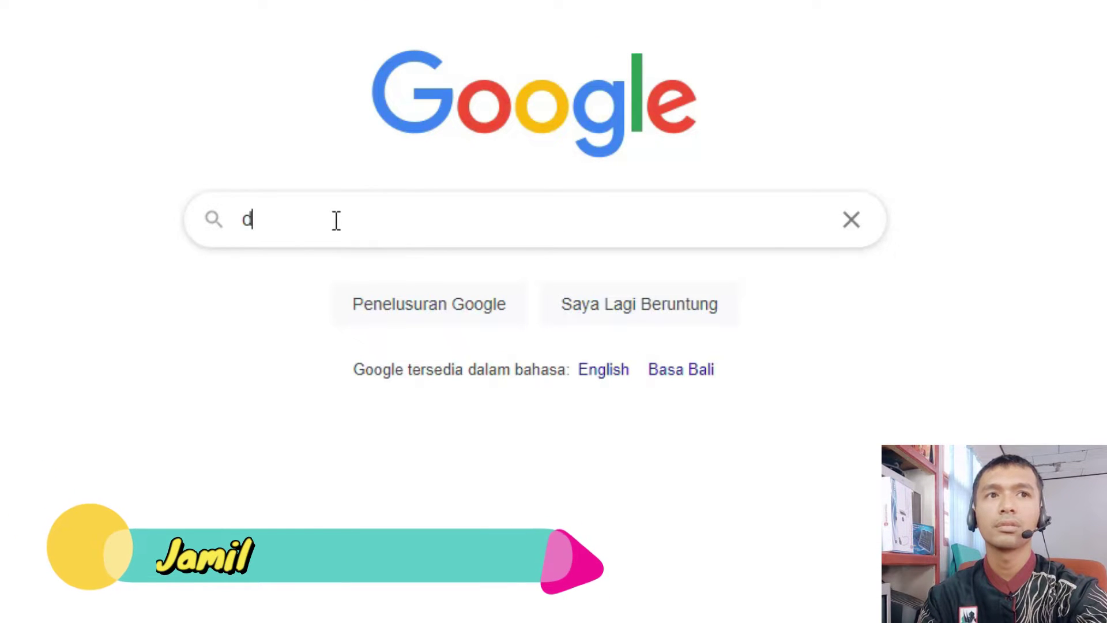
text(ownload)
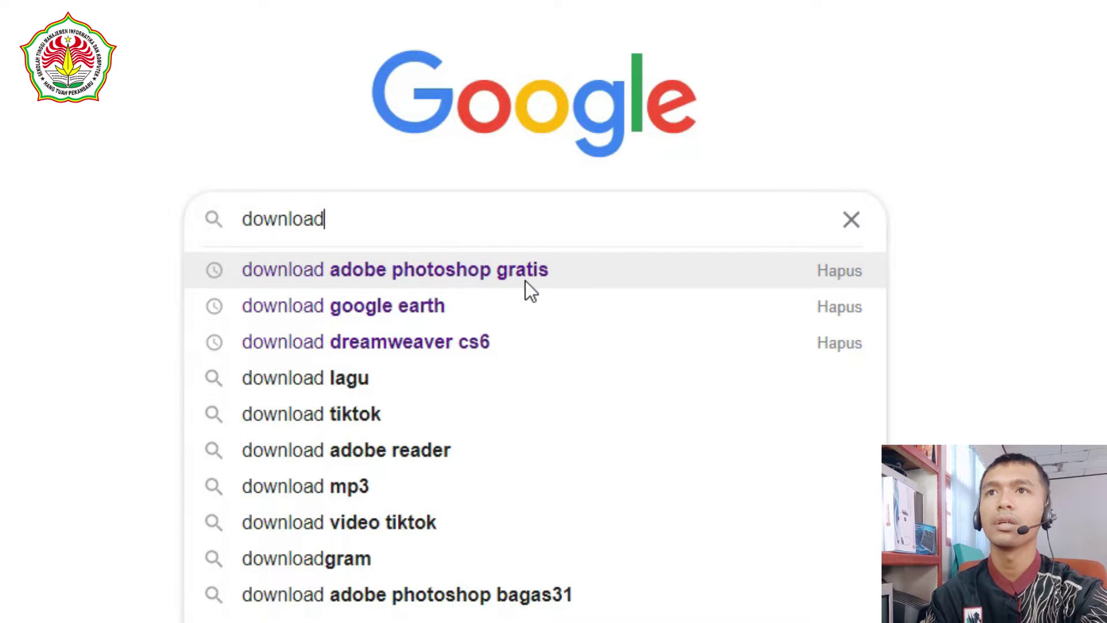
click(610, 267)
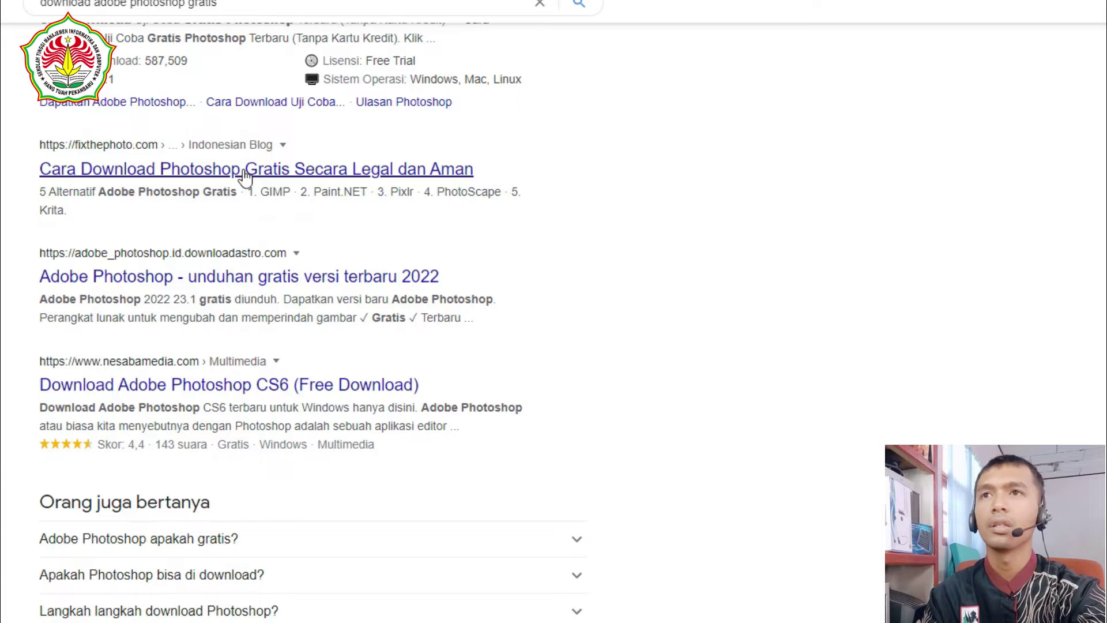
Step: Open the YASIR252 search result for Adobe Photoshop CC 2021 Full Version x64
scroll(264, 240, down, 8)
scroll(228, 361, down, 1)
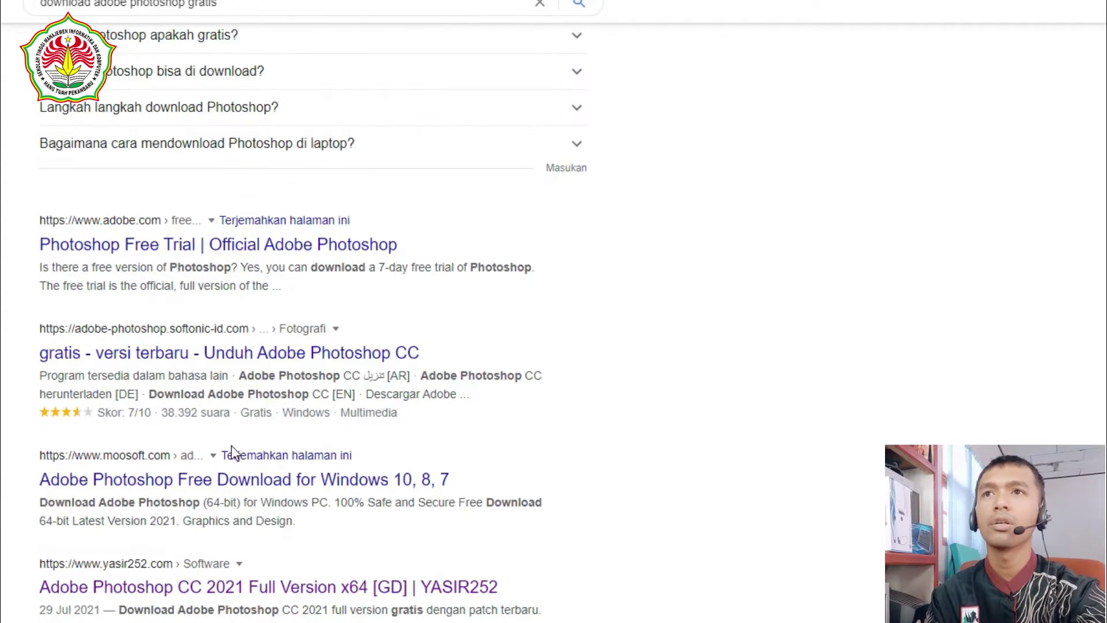
scroll(227, 487, down, 2)
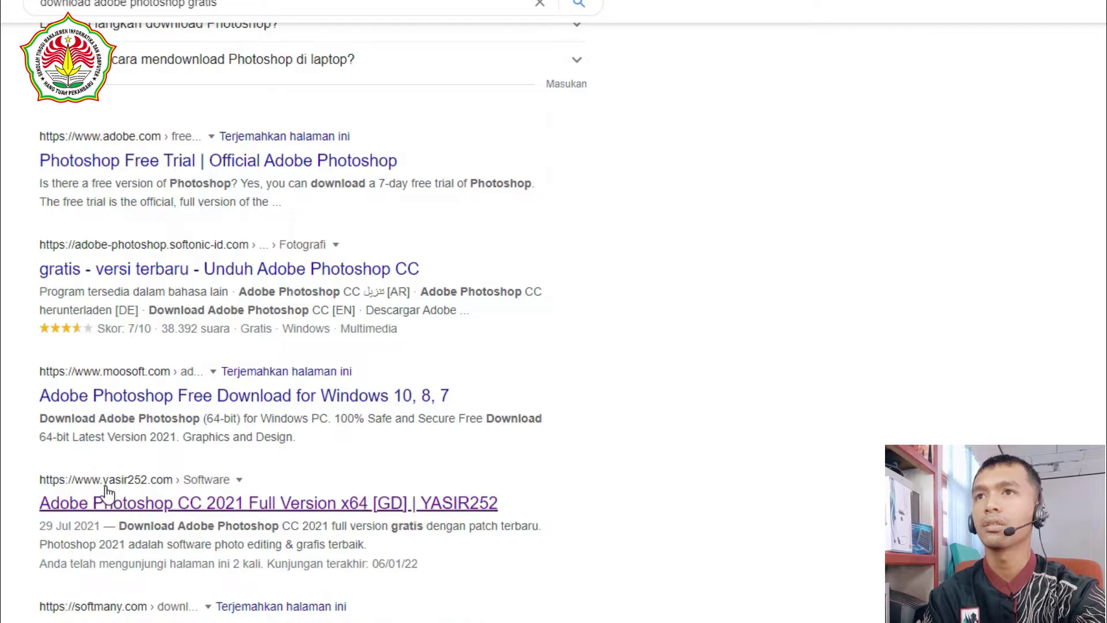
click(216, 513)
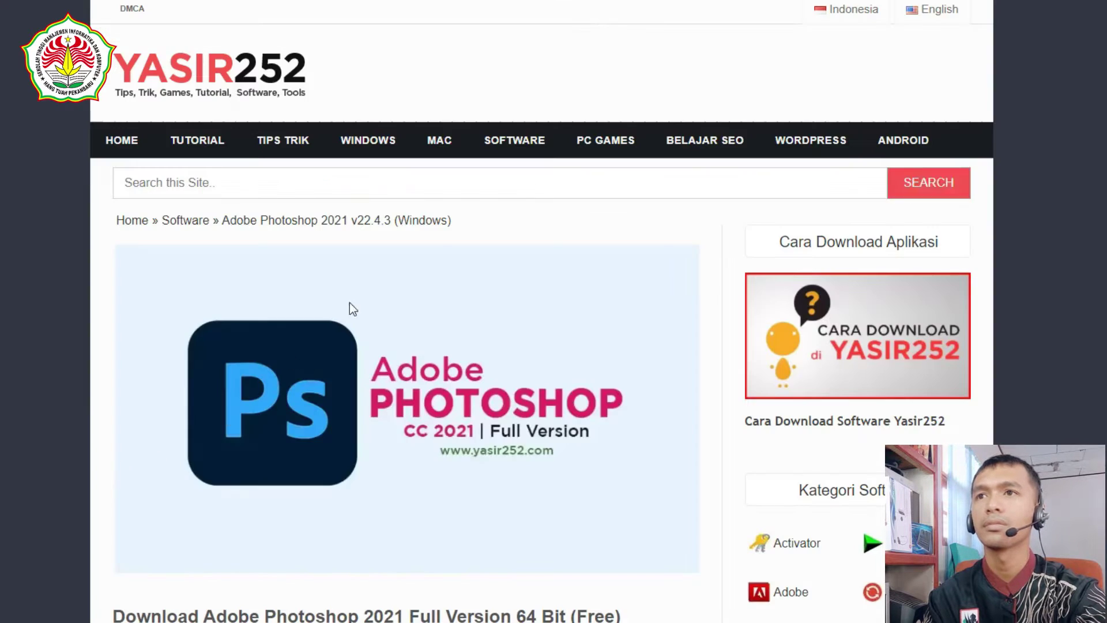
Step: Examine the Photoshop 2021 page's setup details, system requirements, installation instructions and download links
scroll(618, 203, down, 1)
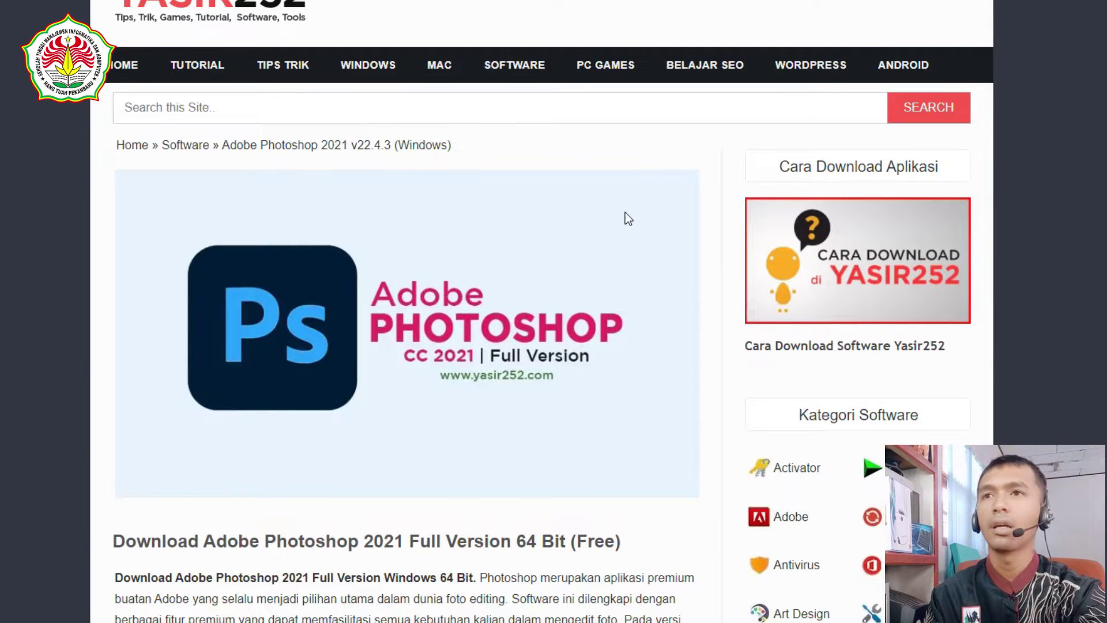
scroll(597, 256, down, 7)
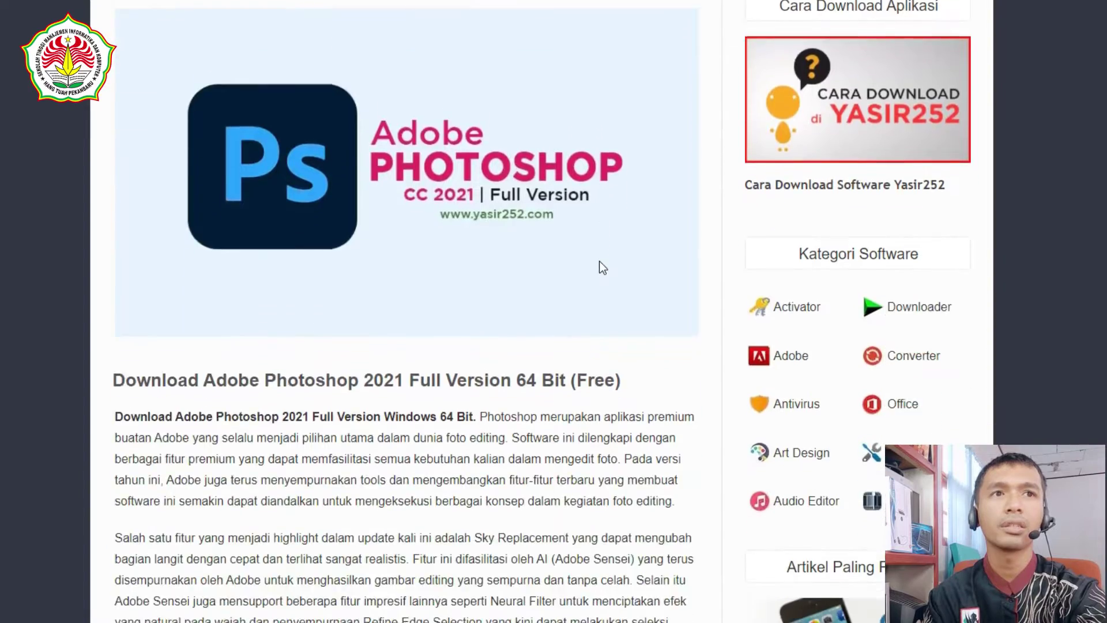
scroll(600, 262, down, 7)
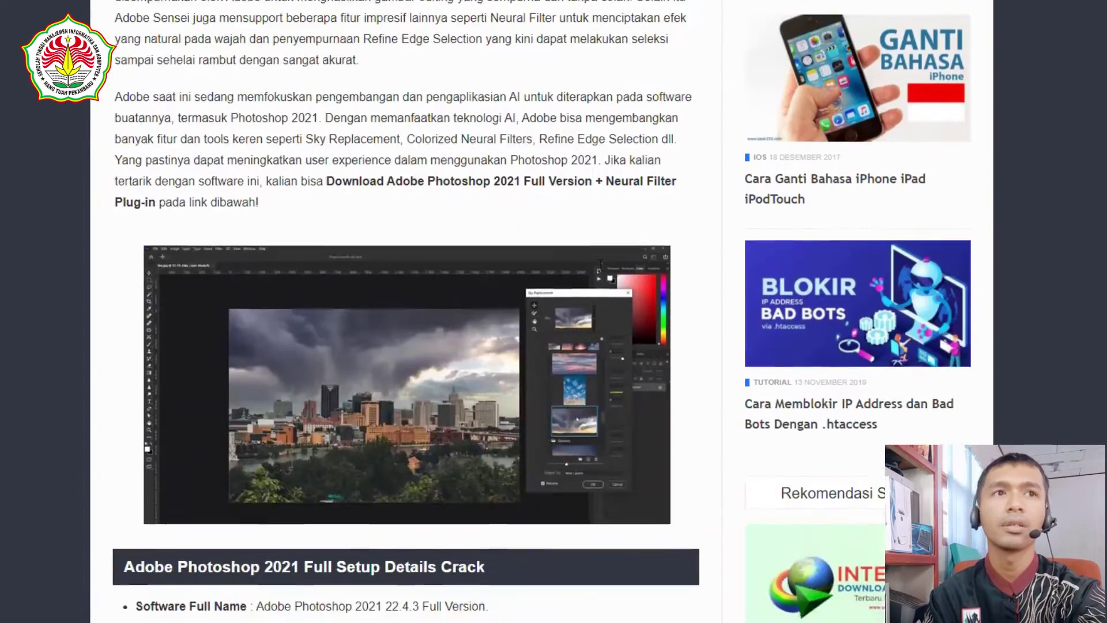
scroll(591, 279, down, 8)
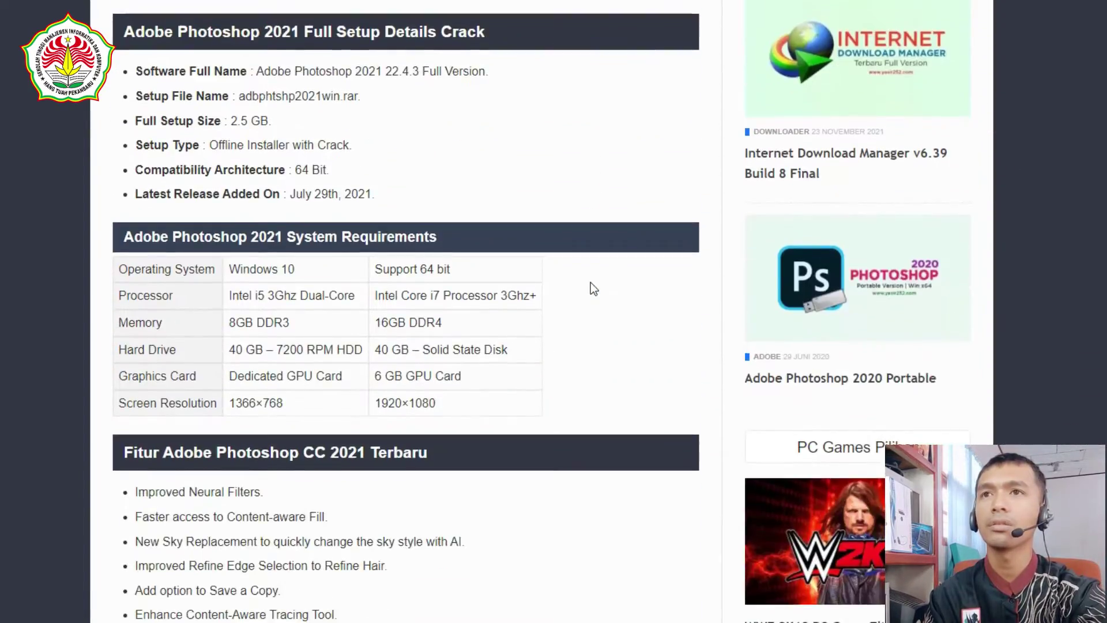
scroll(593, 289, down, 5)
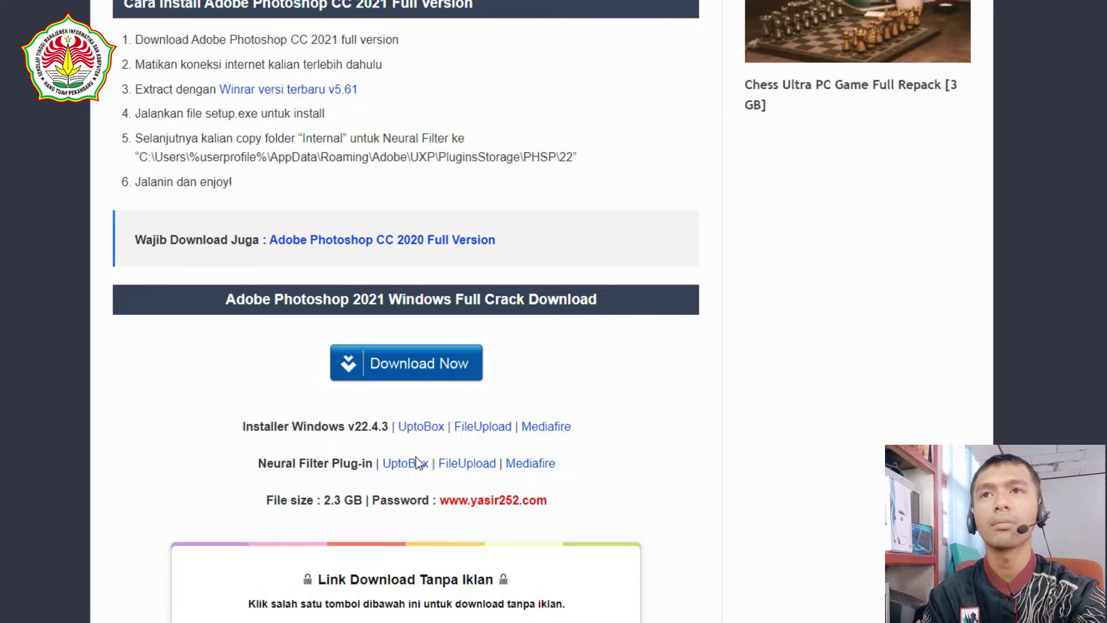
scroll(525, 371, up, 4)
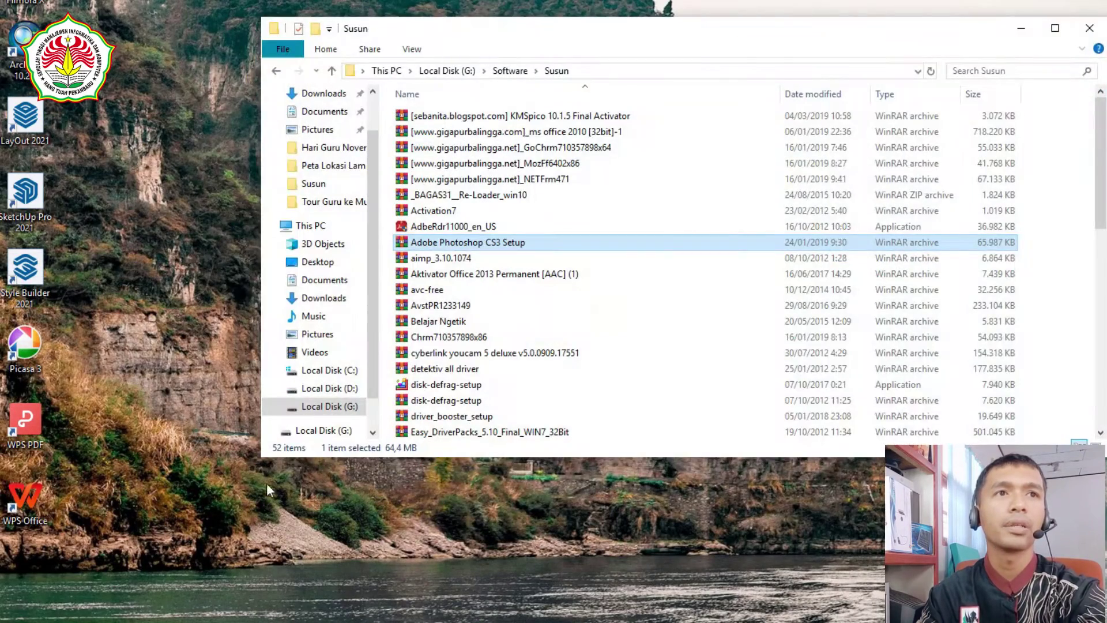
Step: Run the installer from the Adobe Photoshop CS3 Setup archive in the Susun folder, keeping the directory C:\Program Files (x86)\Adobe Photoshop CS3 Light
click(478, 232)
click(479, 244)
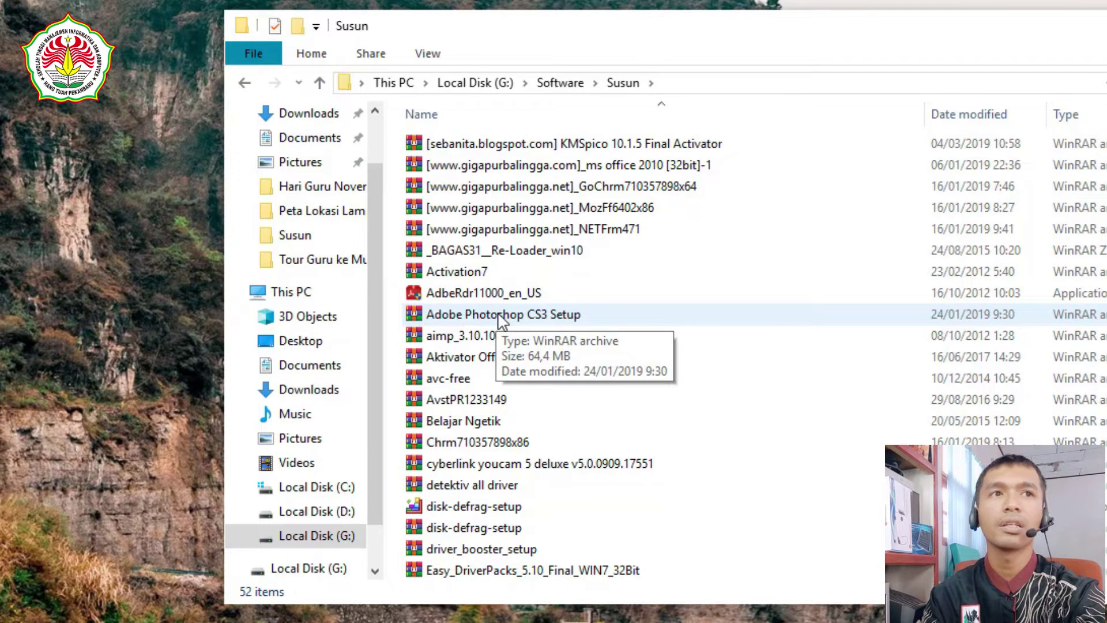
double_click(495, 315)
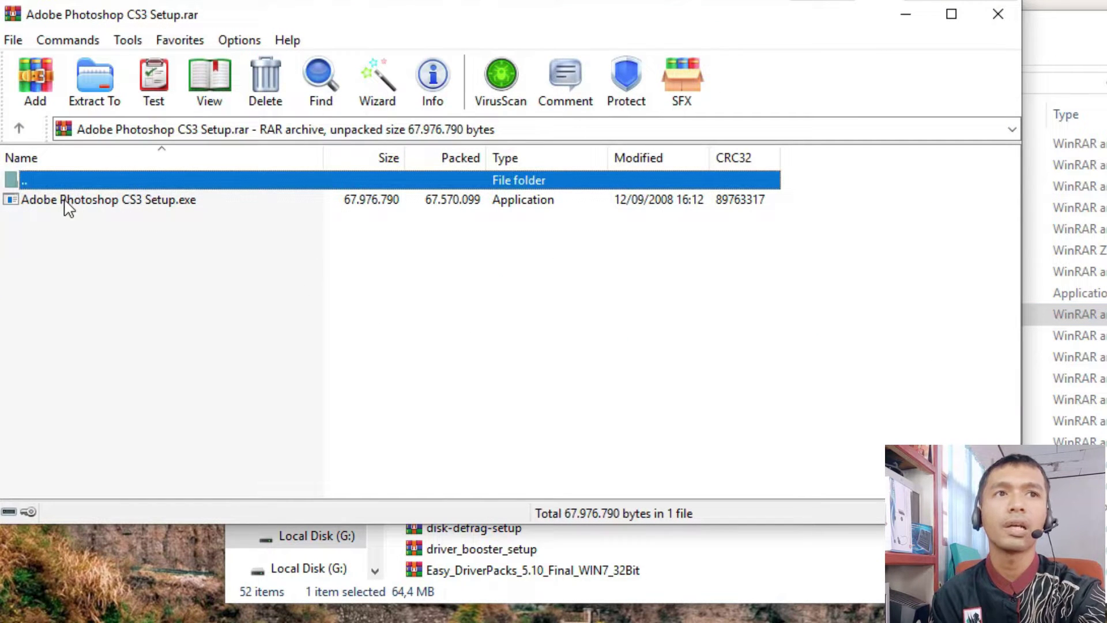
double_click(64, 201)
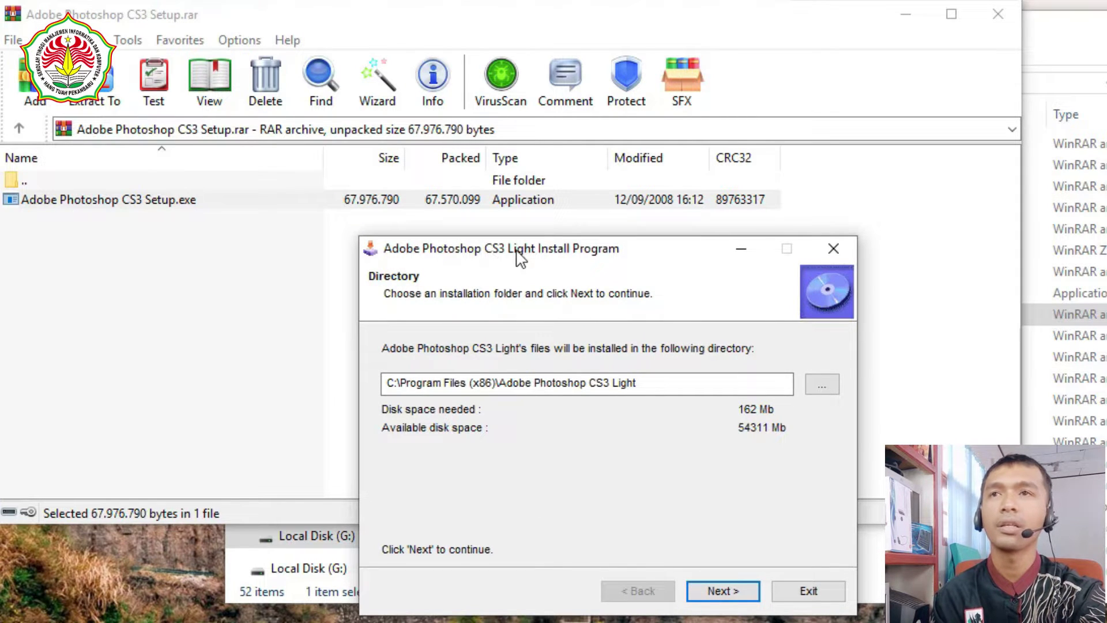
click(742, 596)
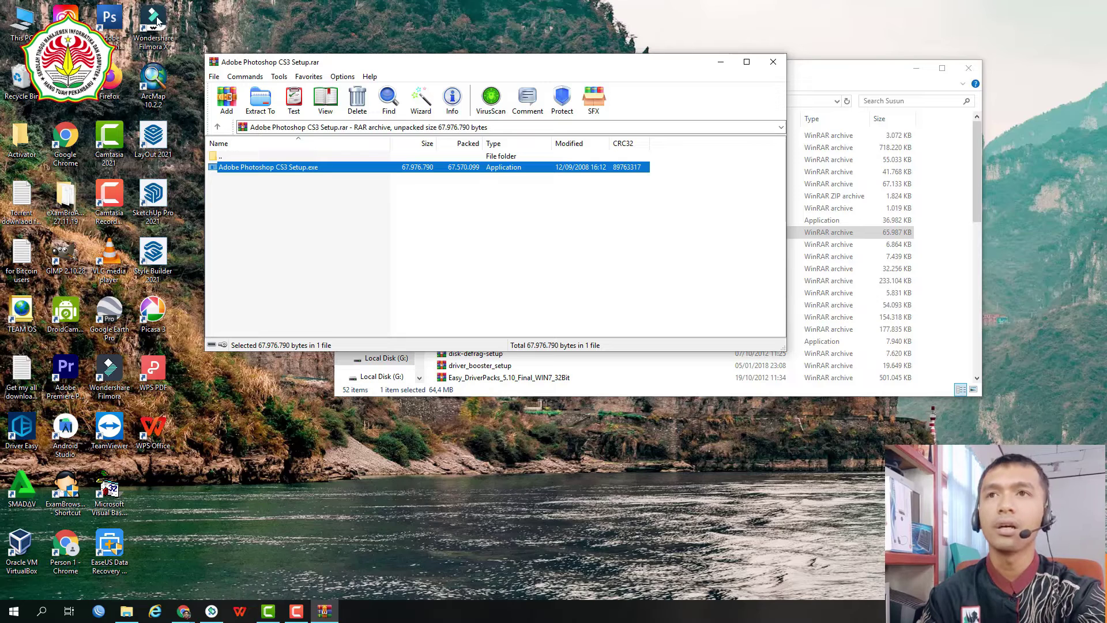
Step: Launch Adobe Photoshop CS3 from its desktop shortcut as administrator
right_click(110, 23)
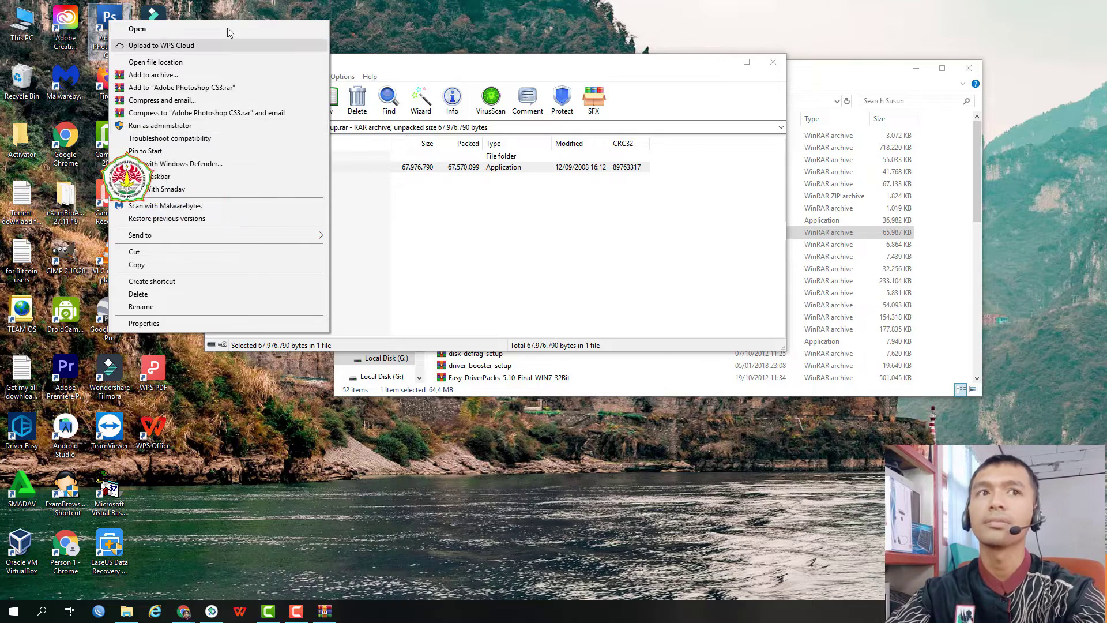
click(222, 12)
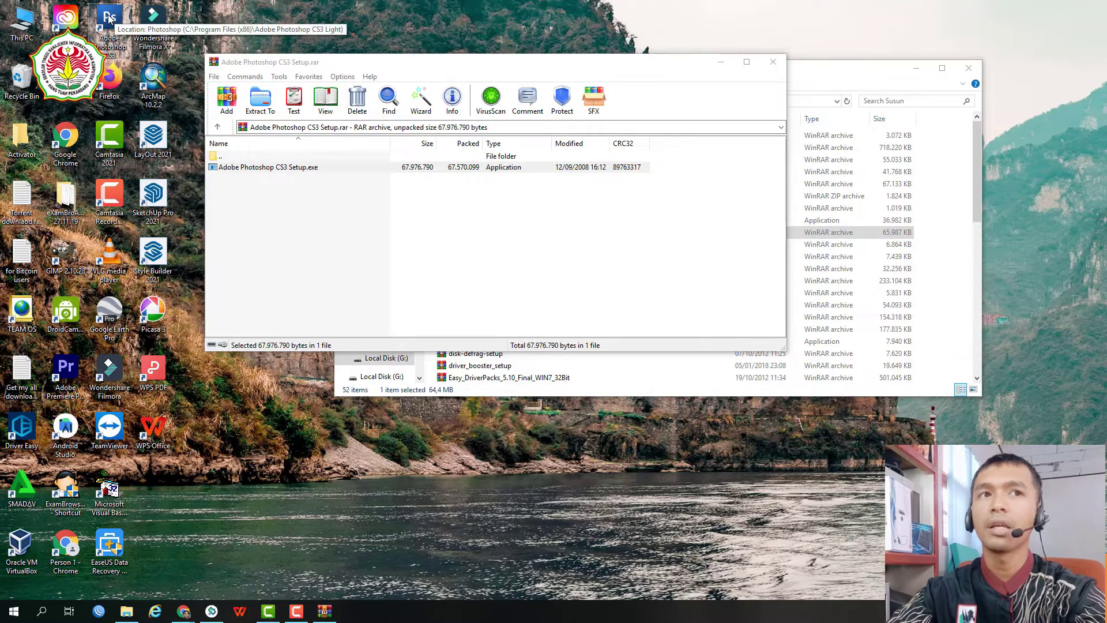
right_click(110, 18)
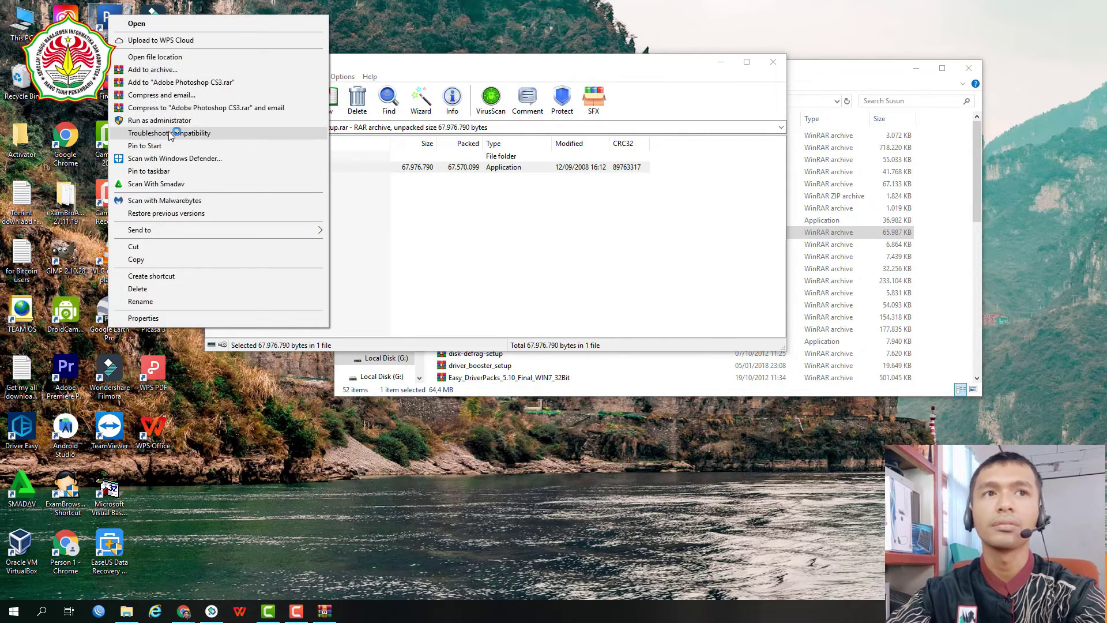
click(192, 122)
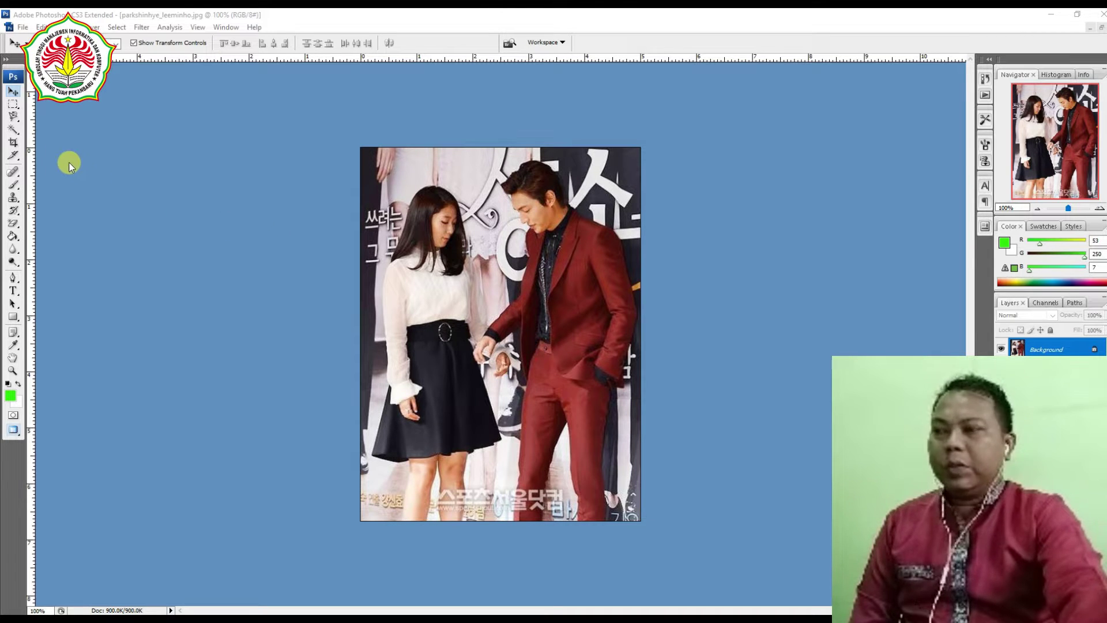
Step: Trace the man's front edge with the Magnetic Lasso from his thigh around the hand and sleeve, up the jacket to his chin
click(19, 121)
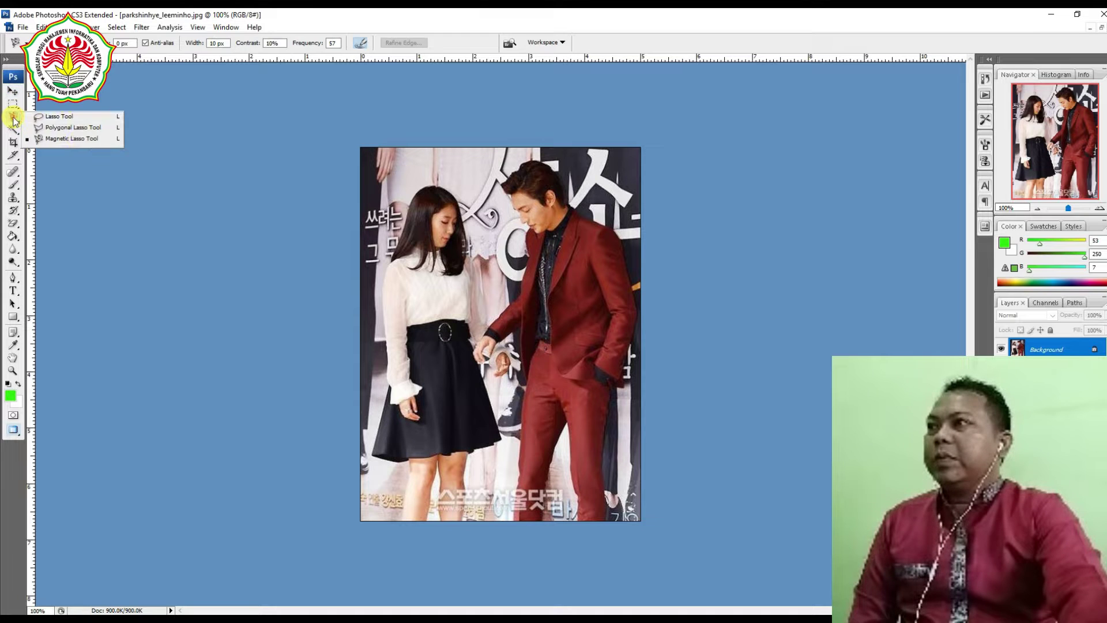
click(72, 142)
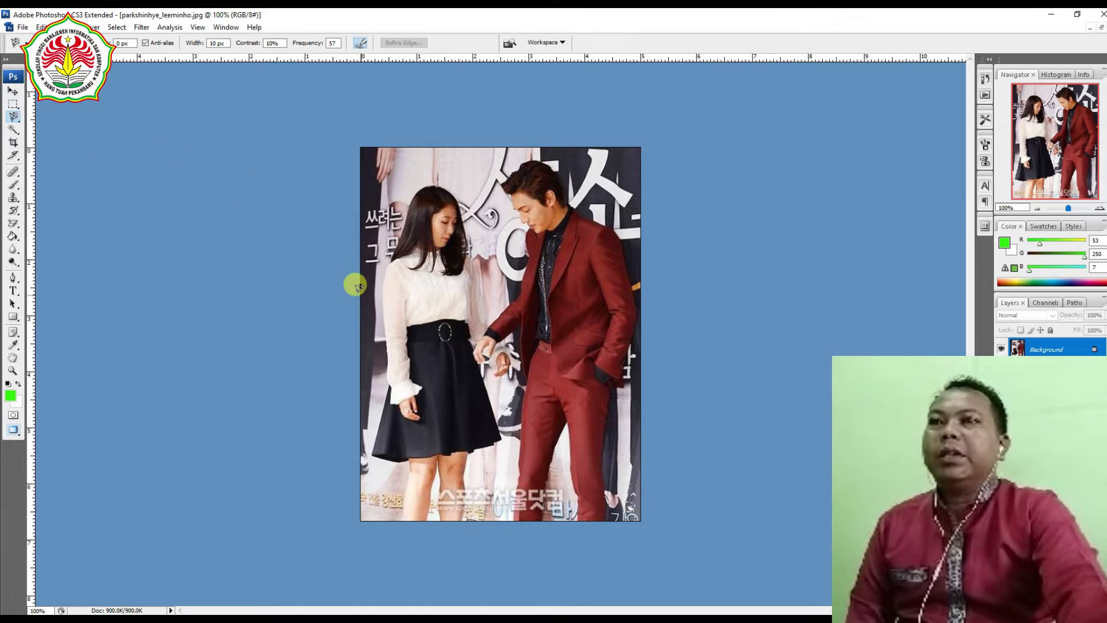
key(ctrl+plus)
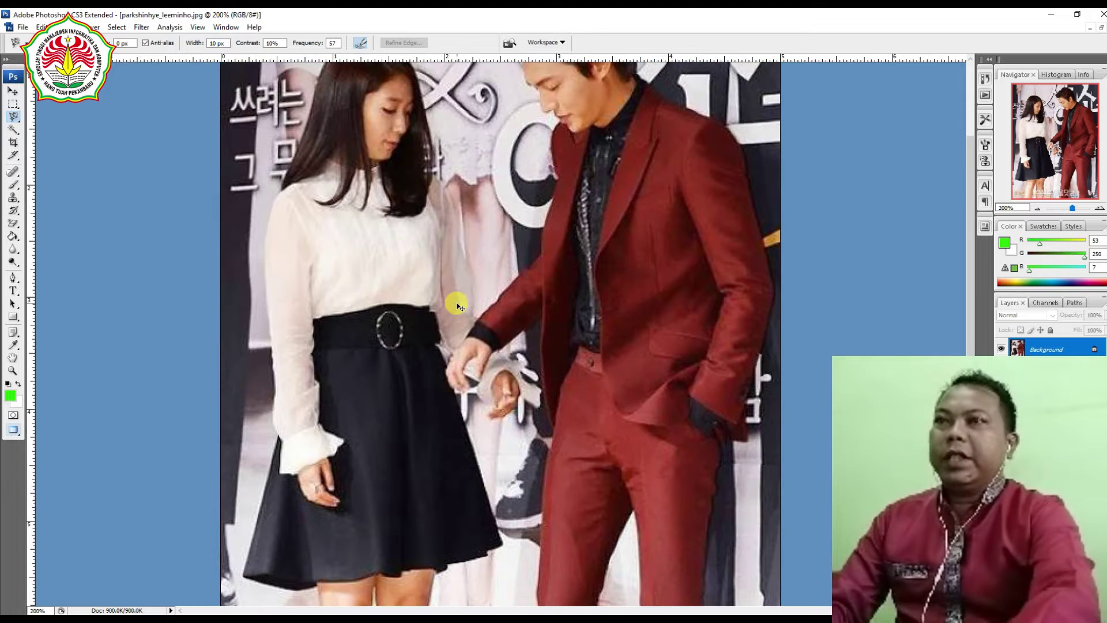
key(ctrl+plus)
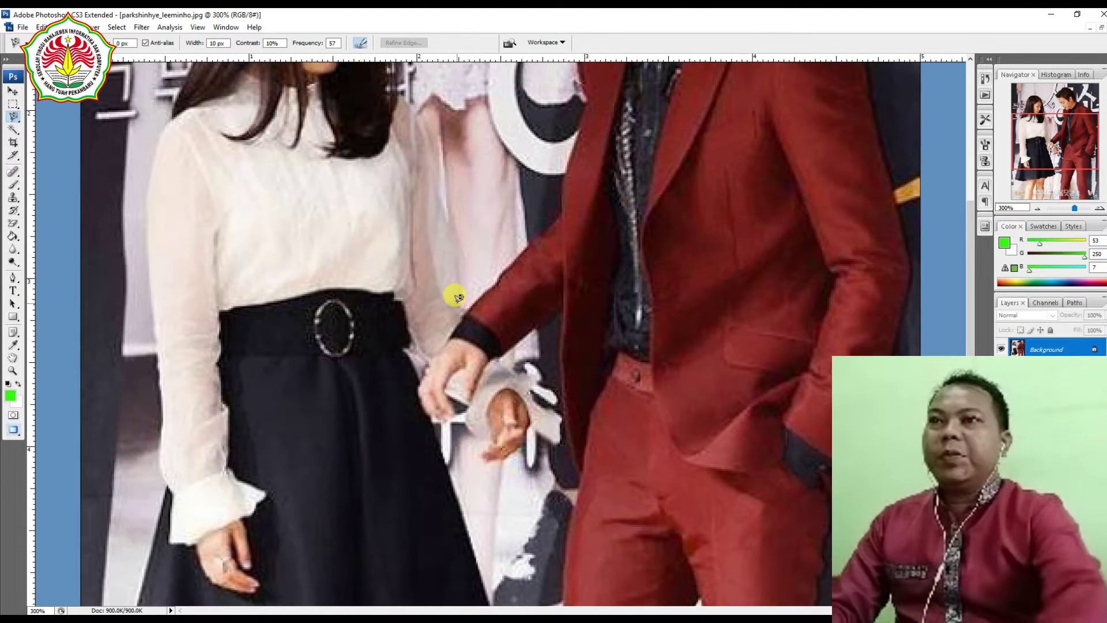
click(563, 595)
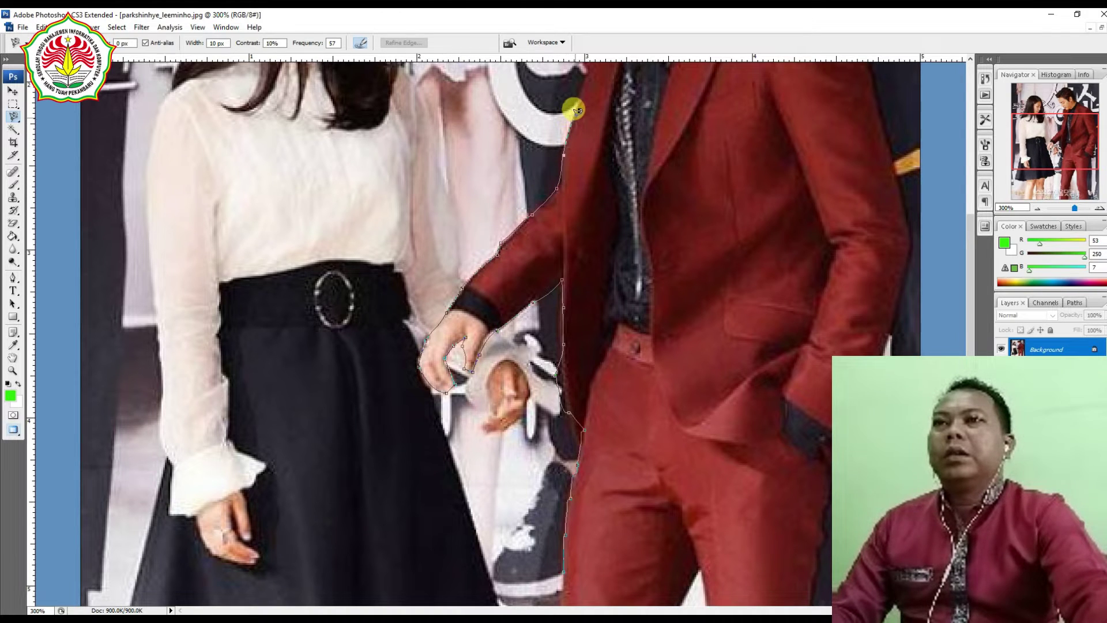
scroll(579, 113, up, 2)
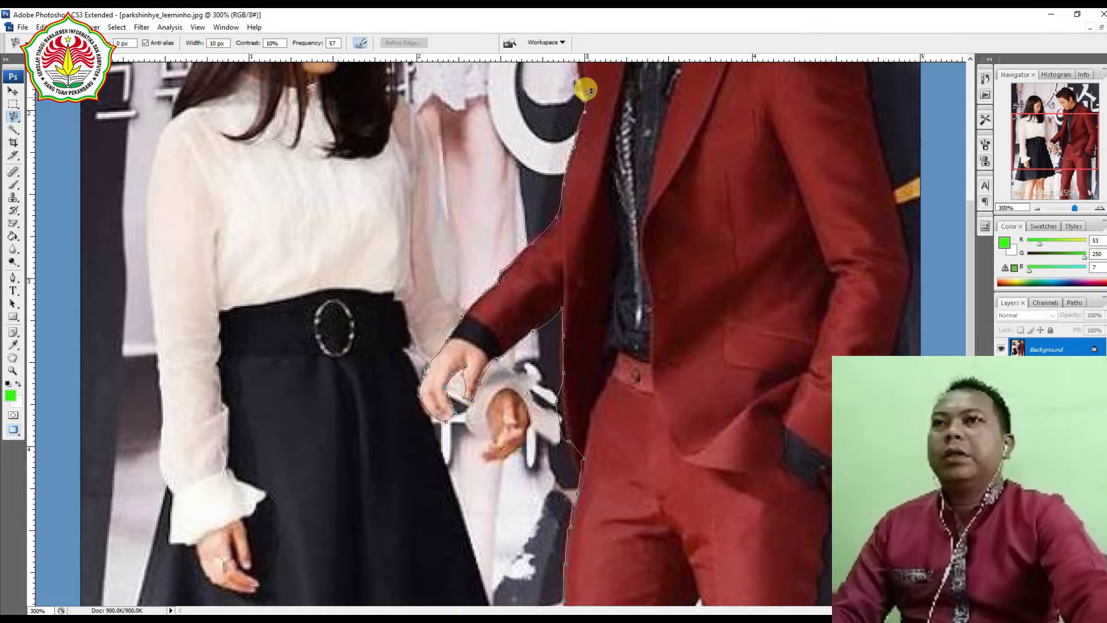
scroll(555, 94, up, 3)
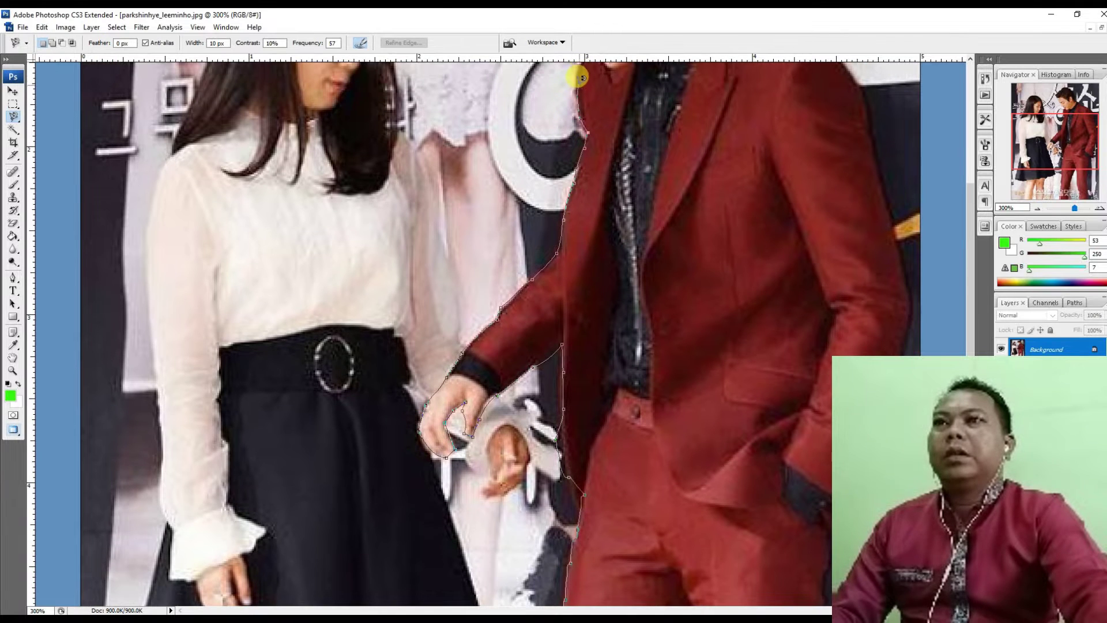
scroll(581, 77, up, 4)
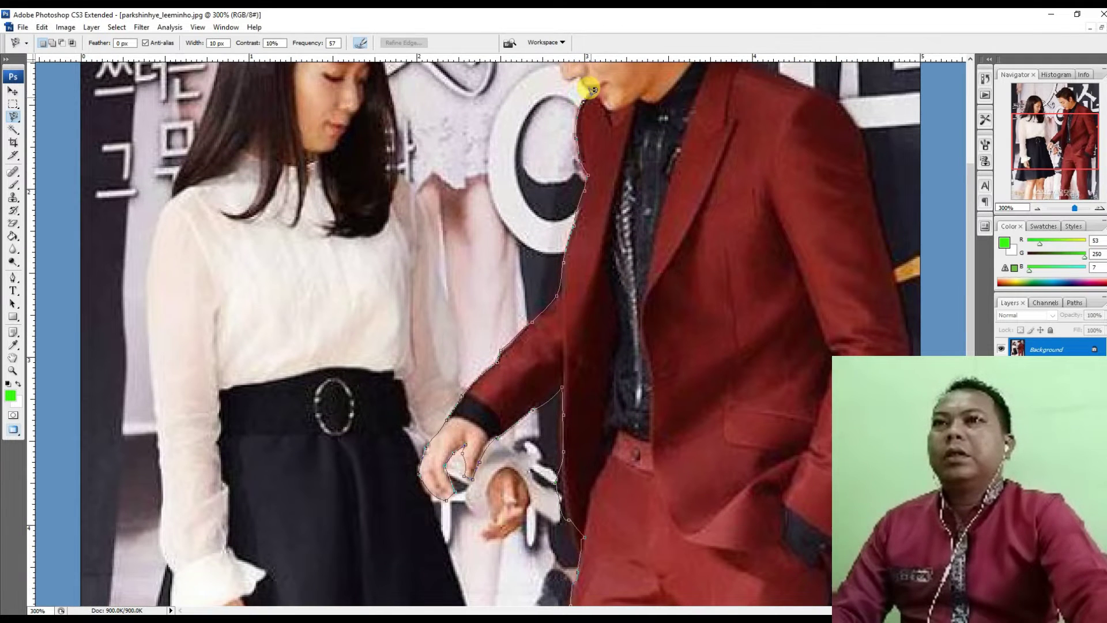
scroll(585, 86, up, 1)
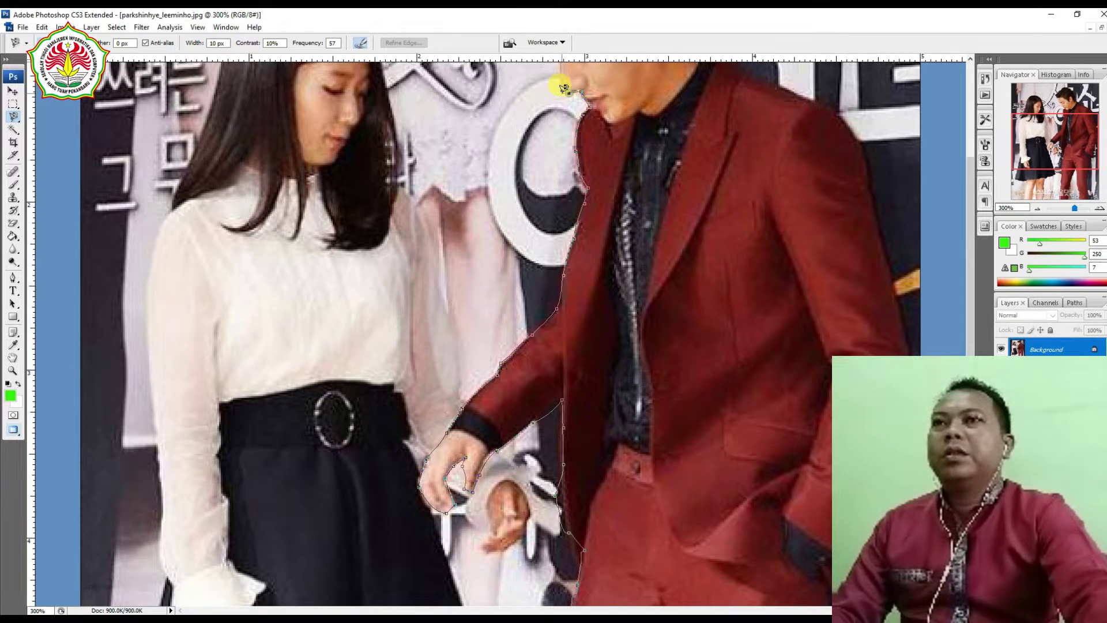
Step: Continue the Magnetic Lasso outline up the man's face and over his hair to the back of his head
scroll(561, 84, up, 3)
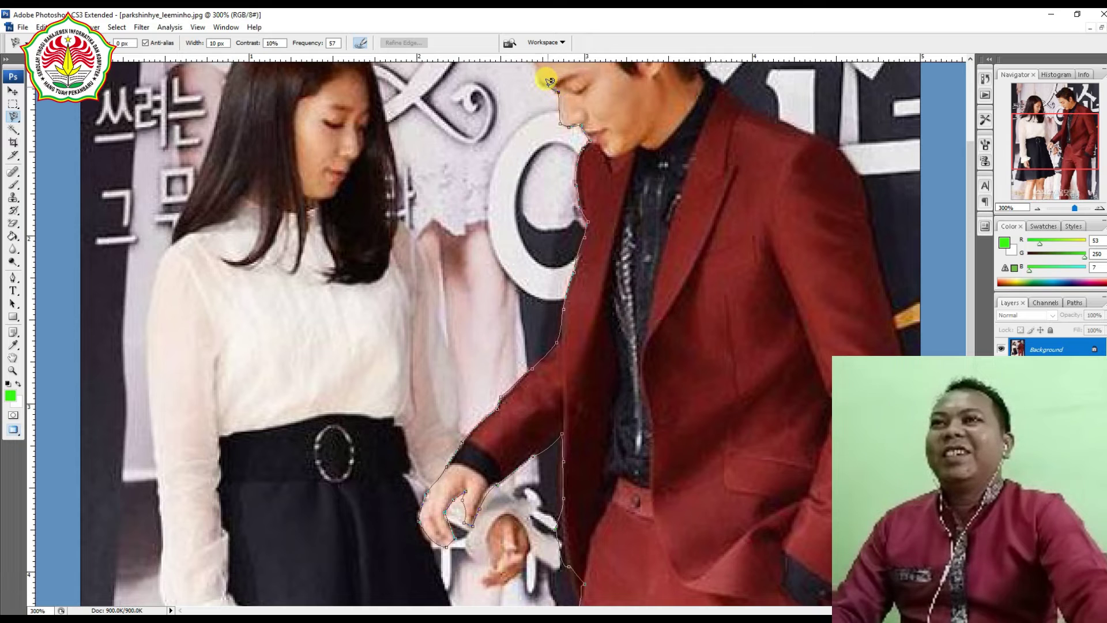
scroll(536, 75, up, 3)
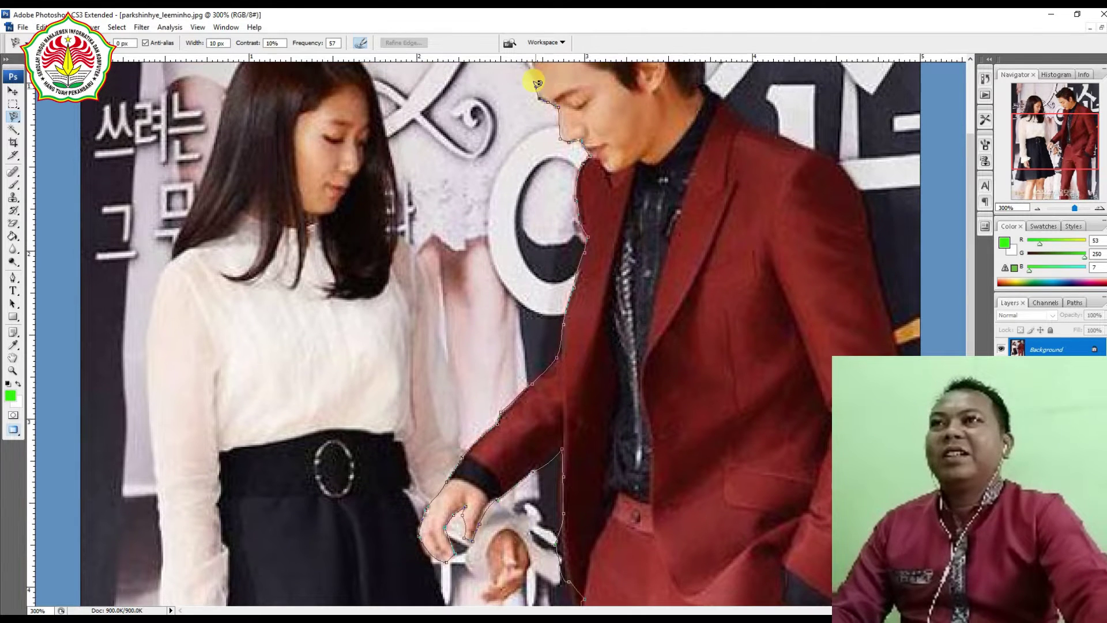
scroll(536, 74, up, 1)
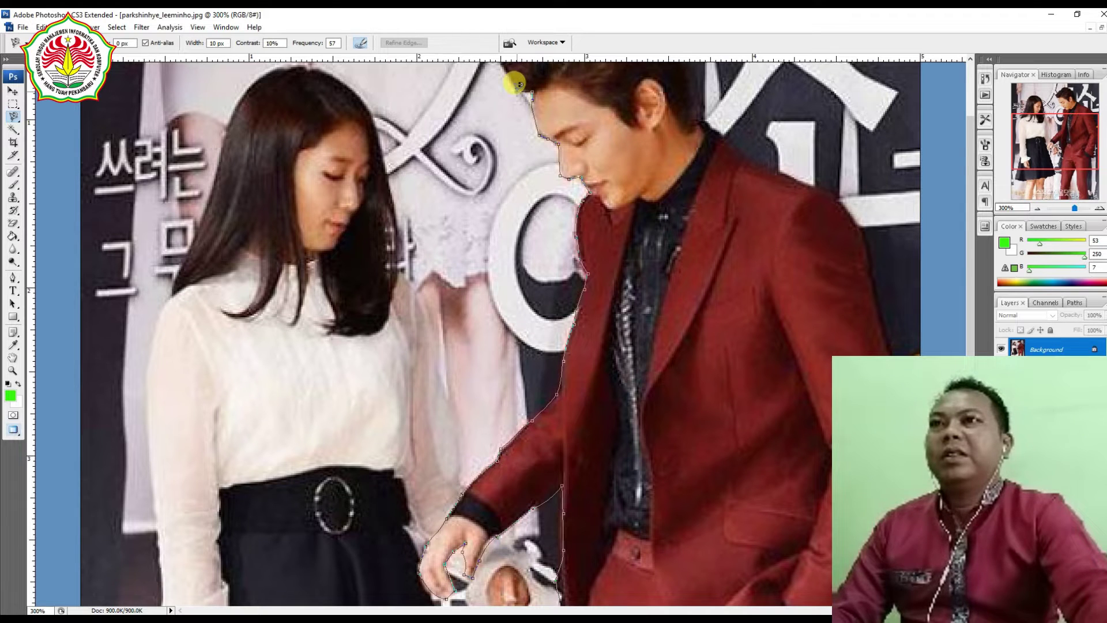
scroll(476, 92, up, 4)
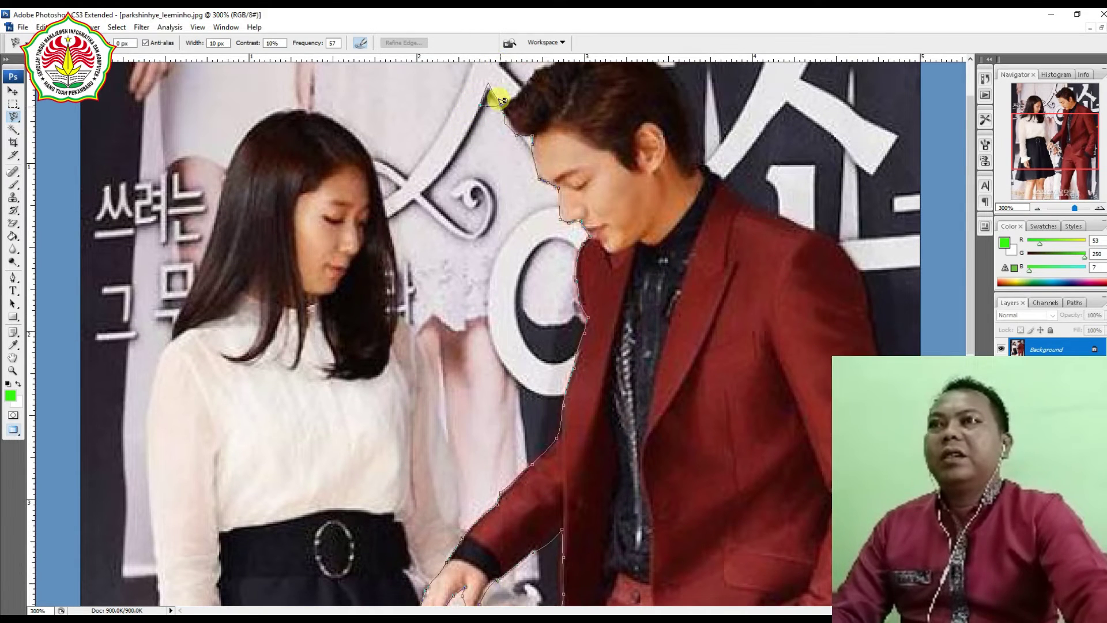
scroll(521, 98, up, 3)
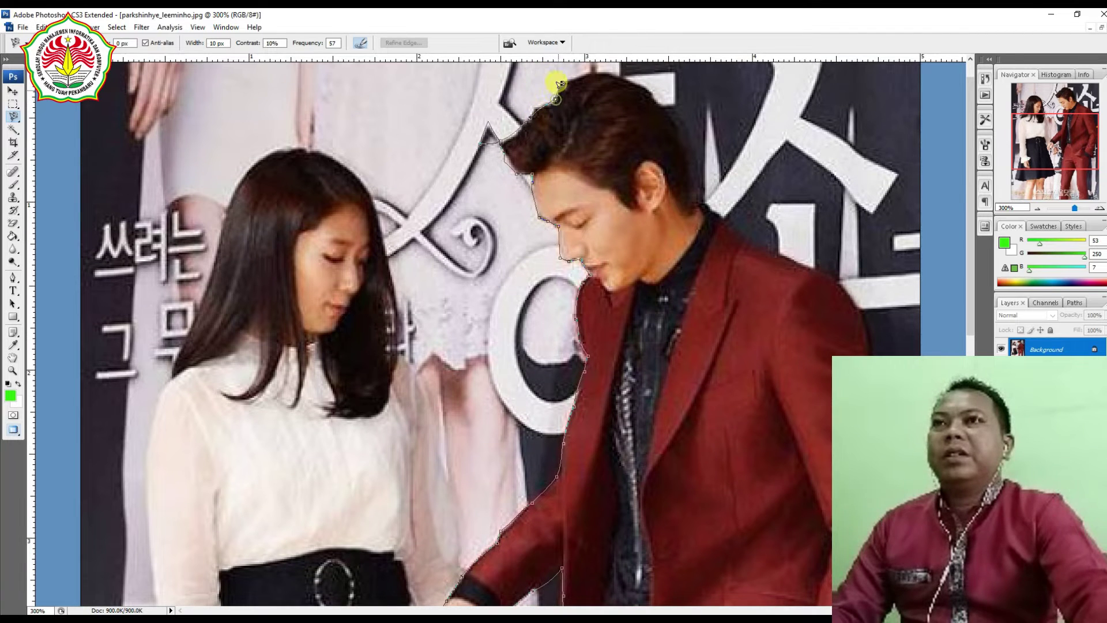
scroll(571, 84, up, 3)
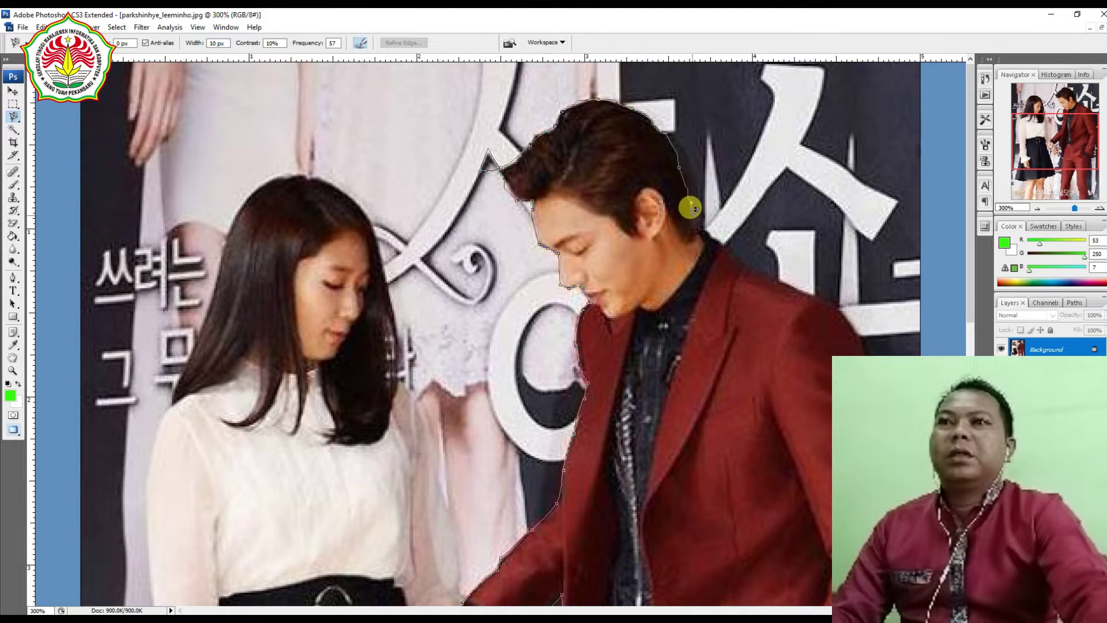
Step: Trace down the man's back, sleeve and both trouser legs, and close the Magnetic Lasso outline into a selection
scroll(853, 473, down, 5)
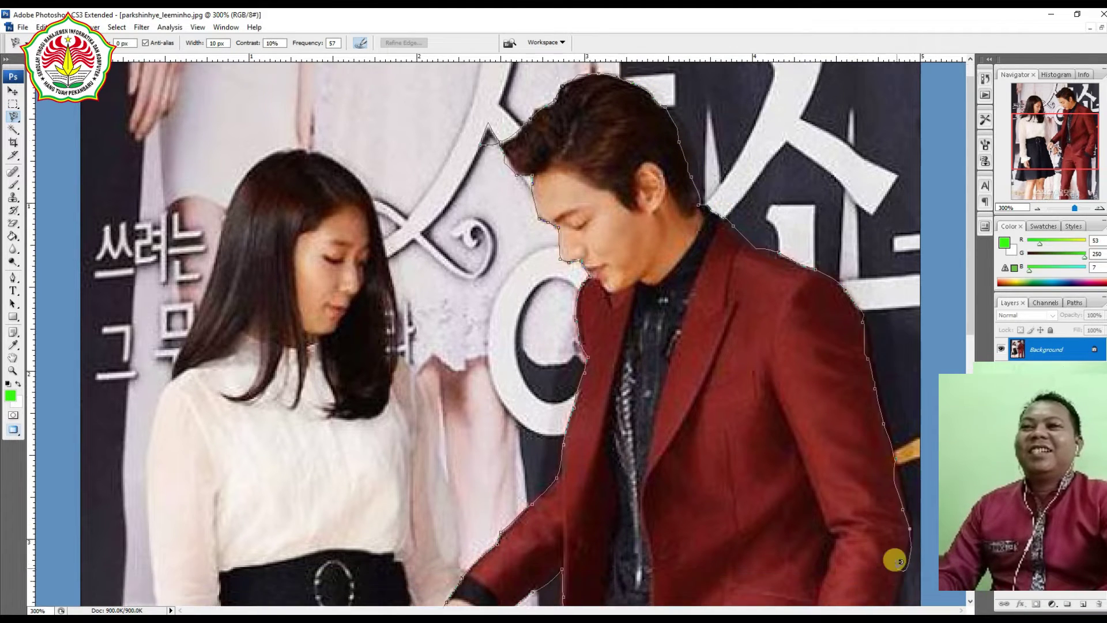
scroll(836, 592, down, 8)
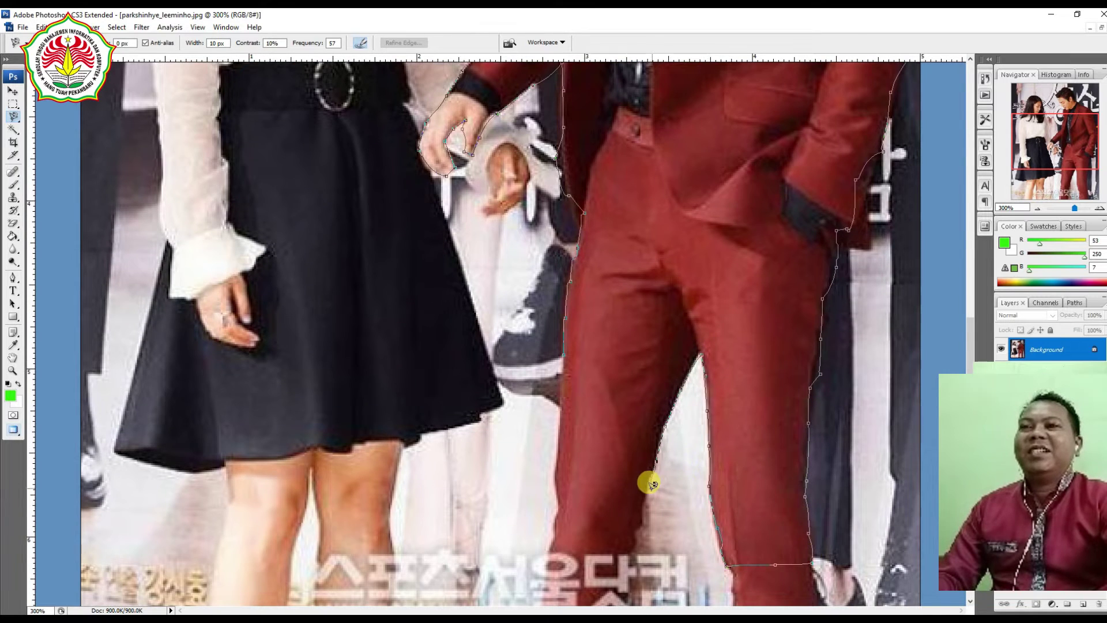
click(633, 551)
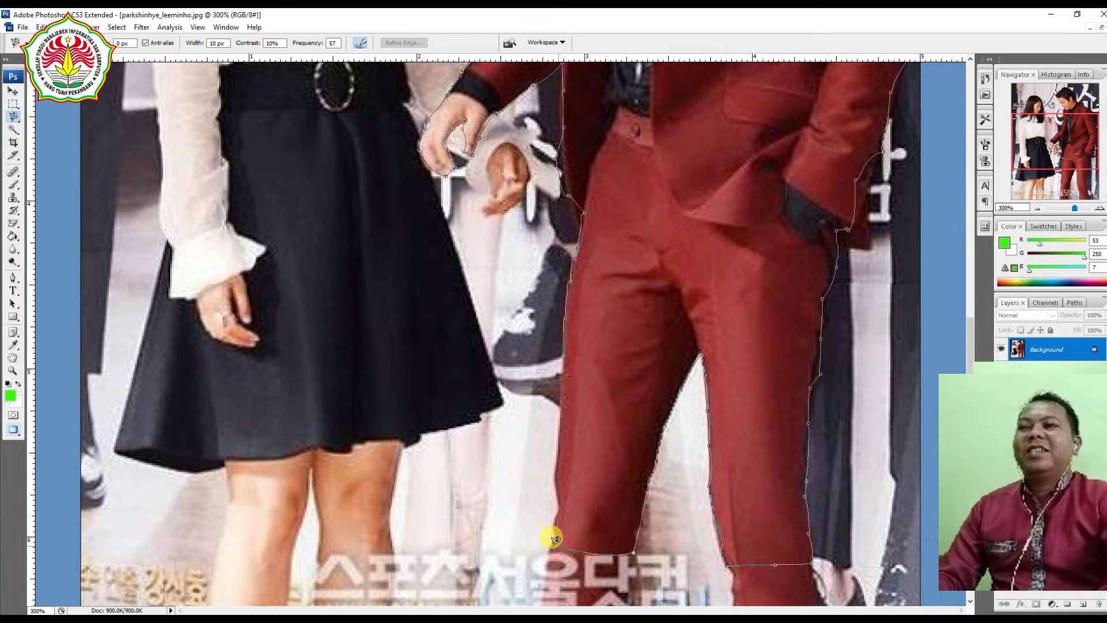
click(551, 543)
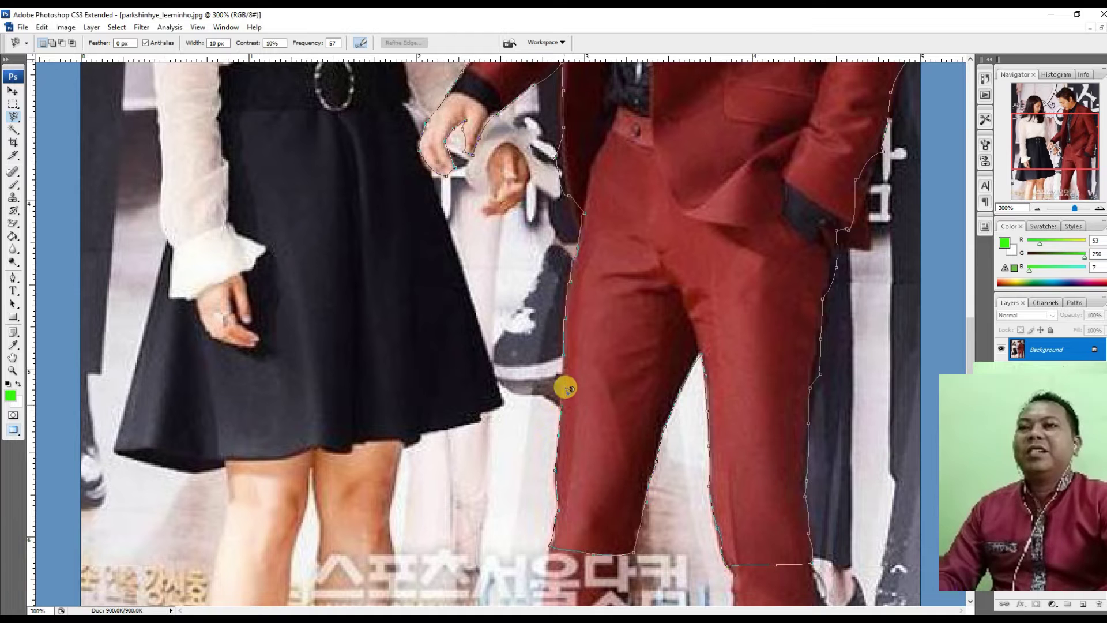
double_click(565, 361)
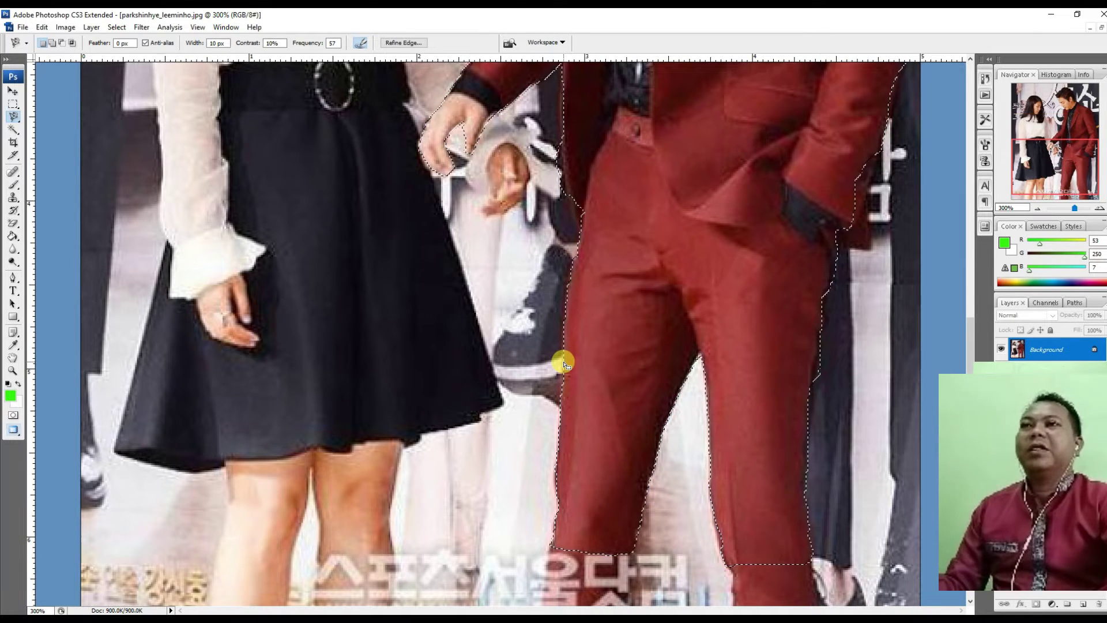
key(ctrl+minus)
key(ctrl+minus)
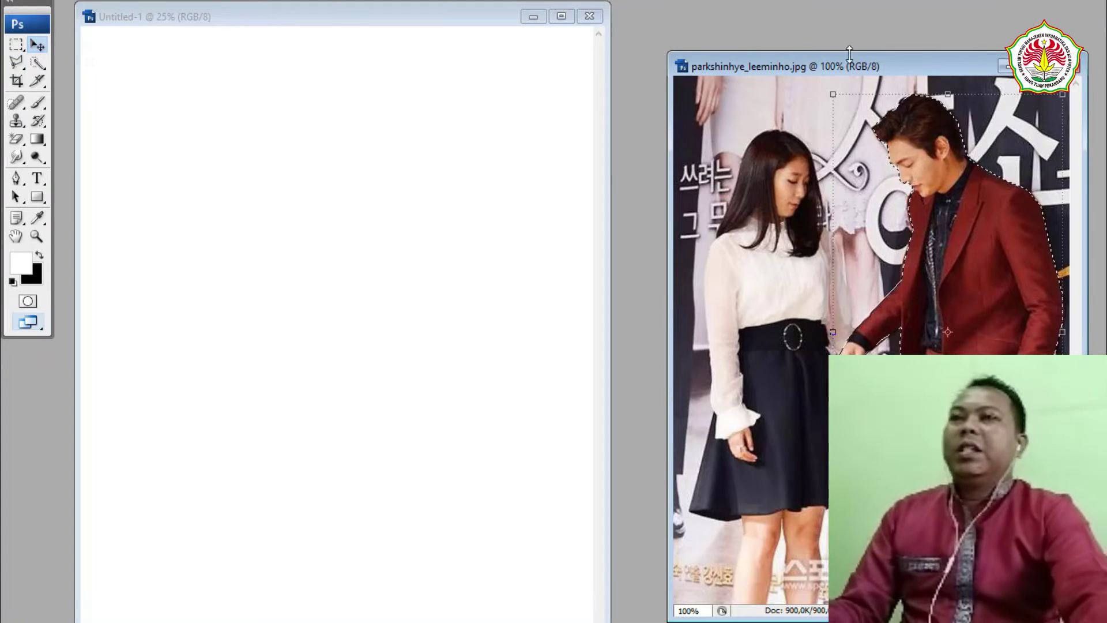
Step: Move the selected man into the blank Untitled-1 document and enlarge him to fill most of the page height
click(37, 44)
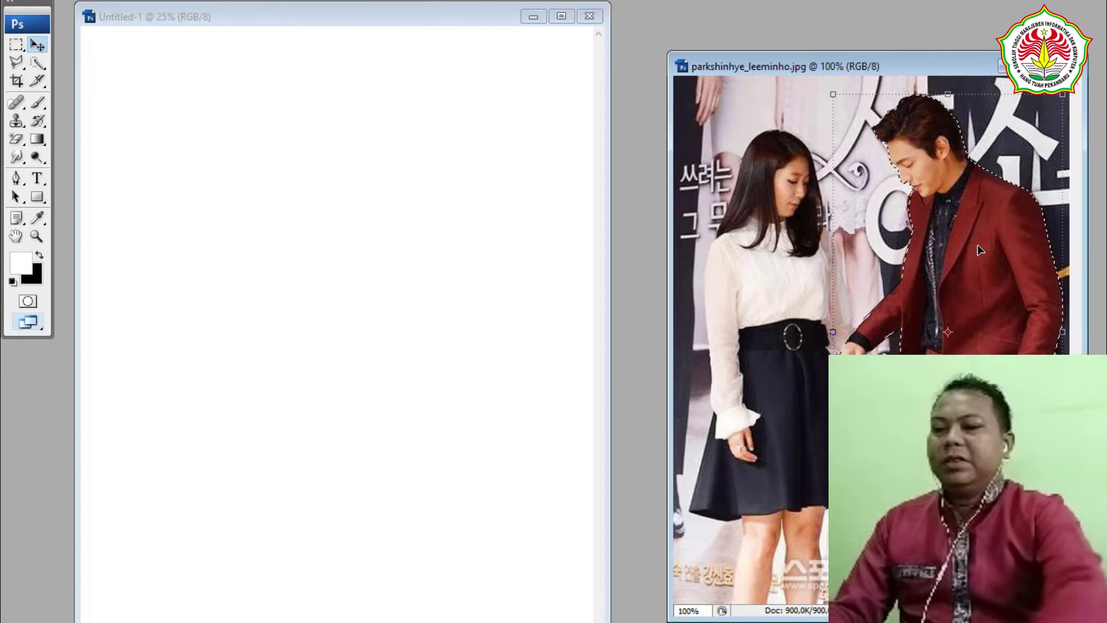
drag(903, 203, 358, 299)
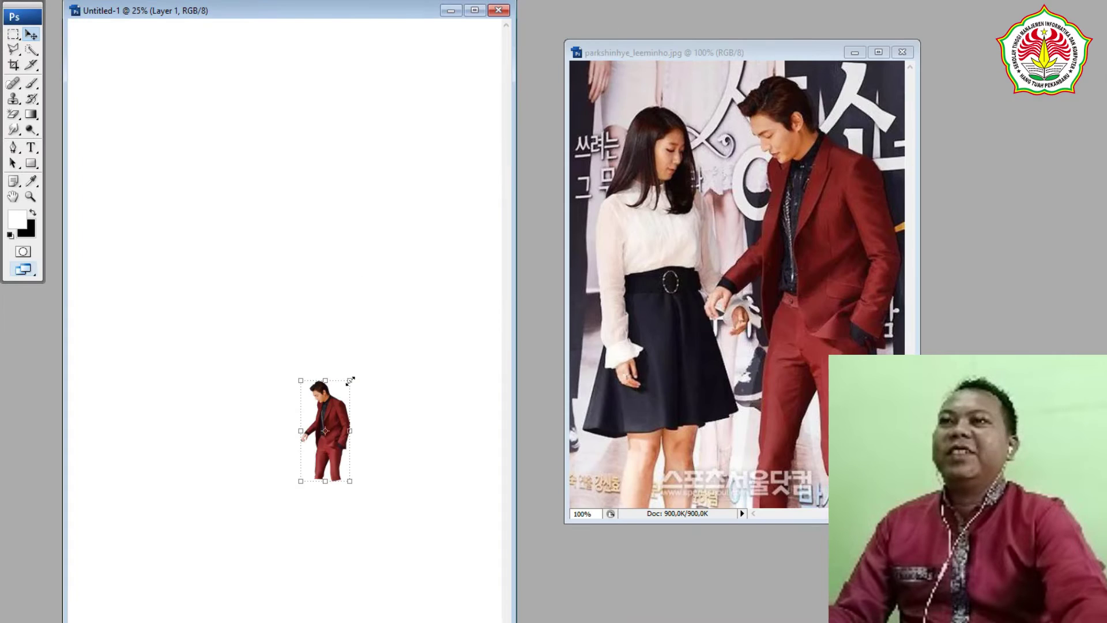
drag(381, 263, 595, 184)
key(Return)
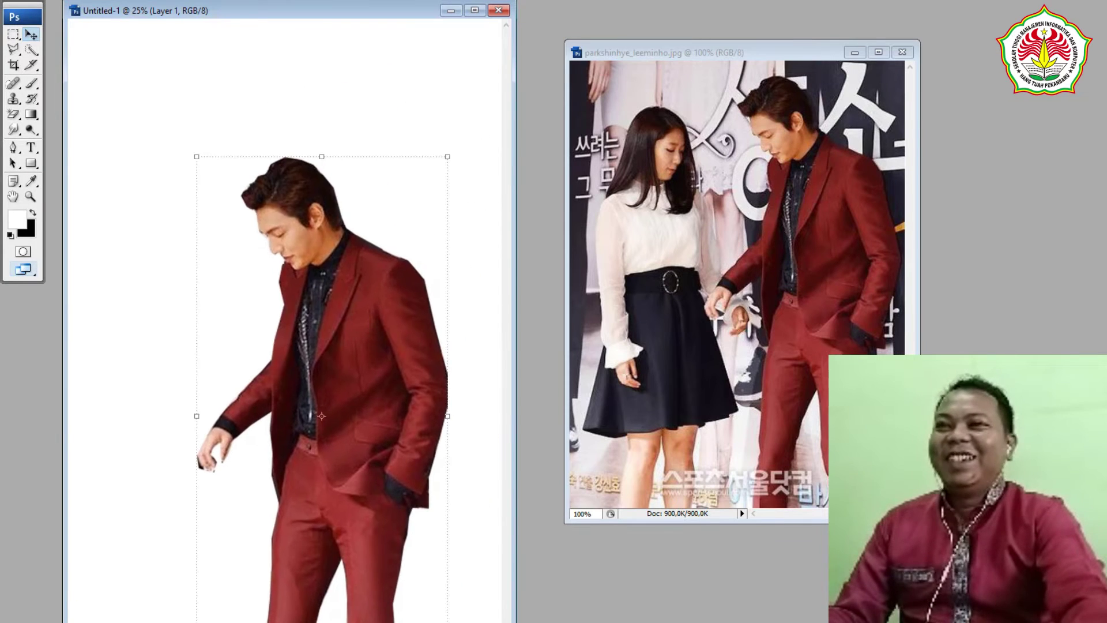
Step: Flip the man's layer horizontally in Untitled-1
click(34, 1)
mouse_move(173, 206)
click(287, 357)
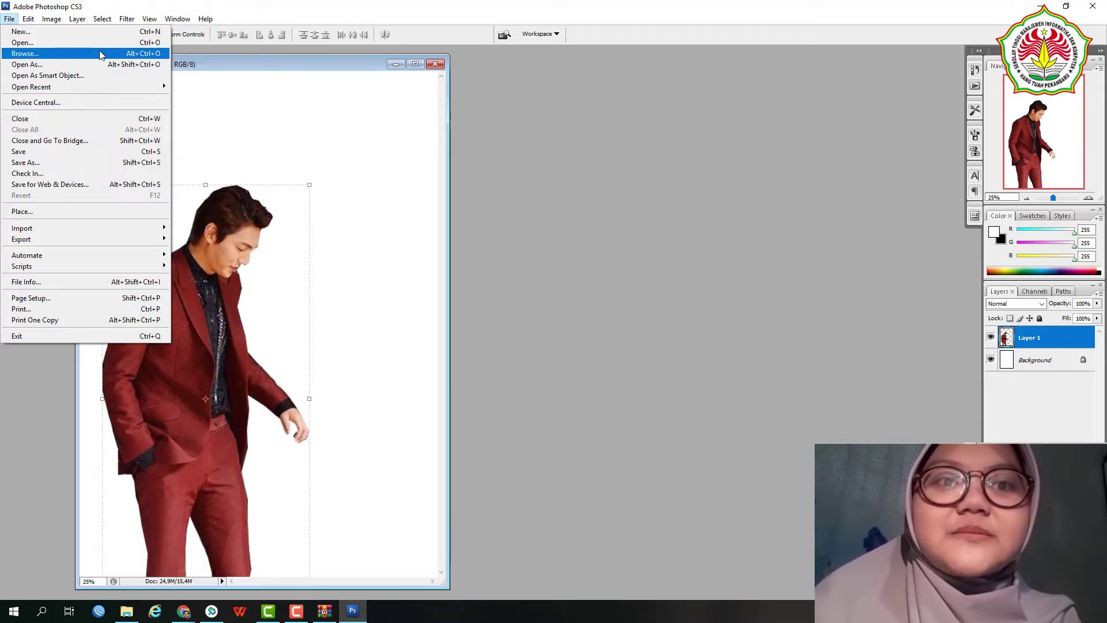
Step: Open the autumn Eiffel Tower photo from the Downloads folder and place its window beside Untitled-1
click(731, 320)
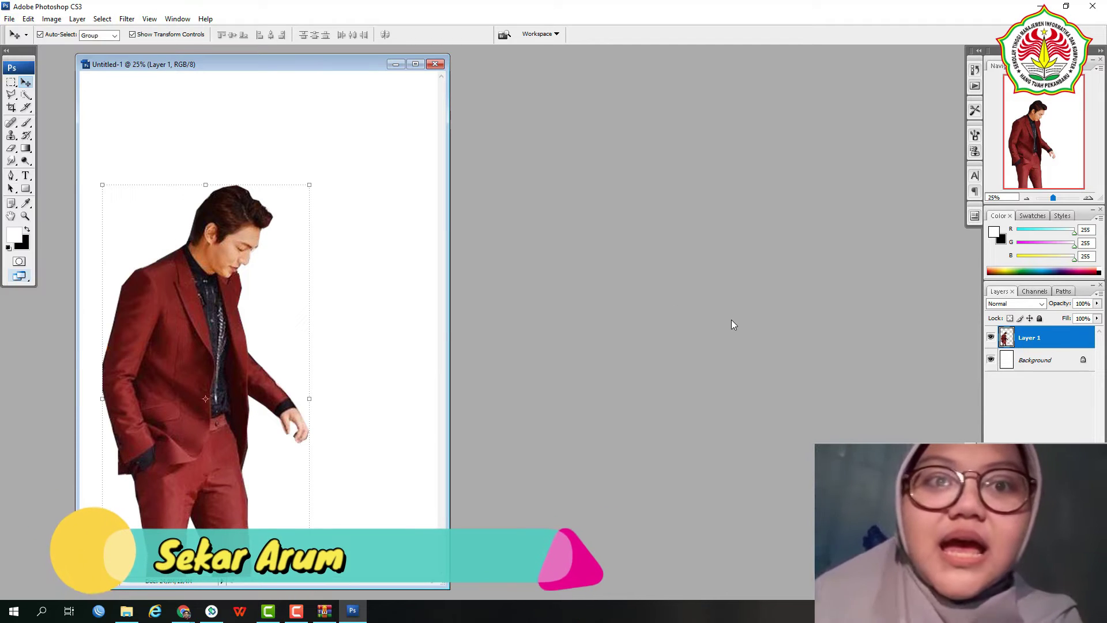
key(ctrl+o)
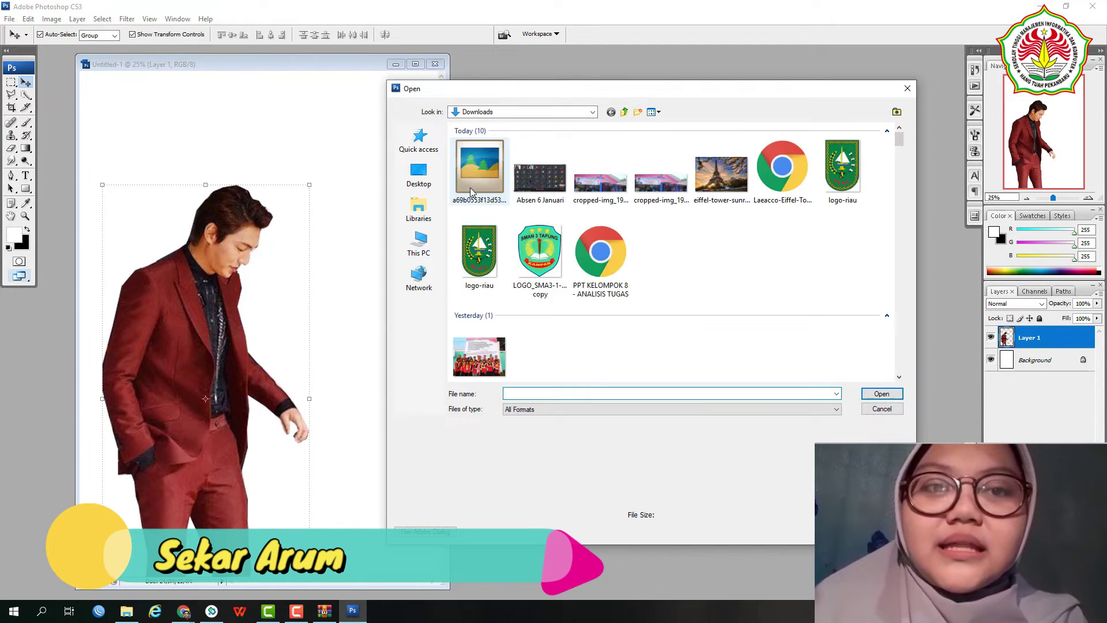
click(473, 179)
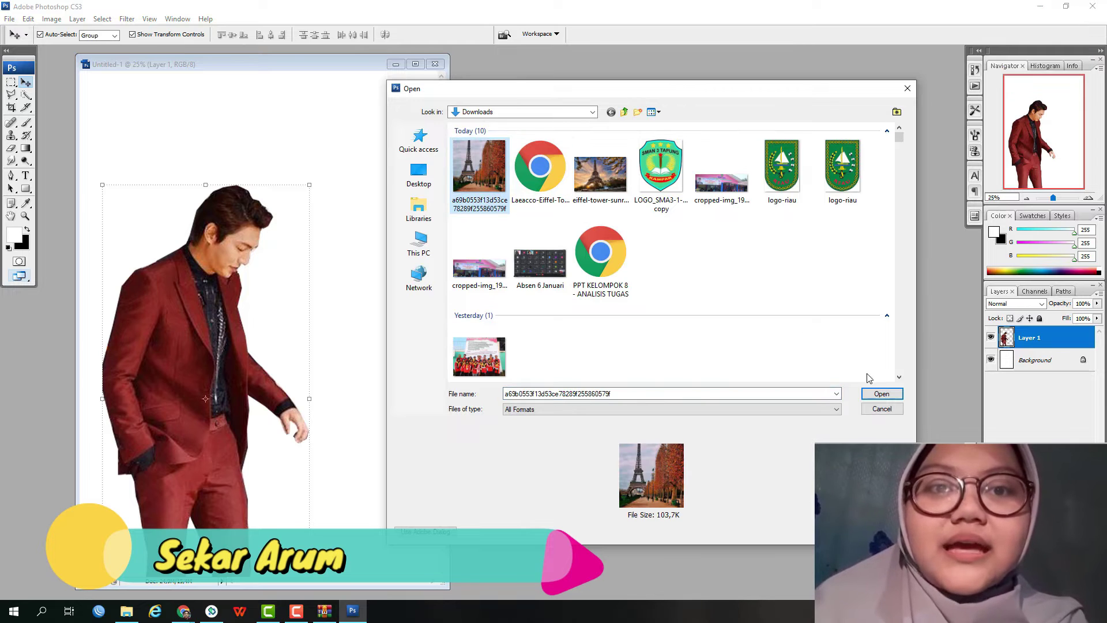
click(882, 395)
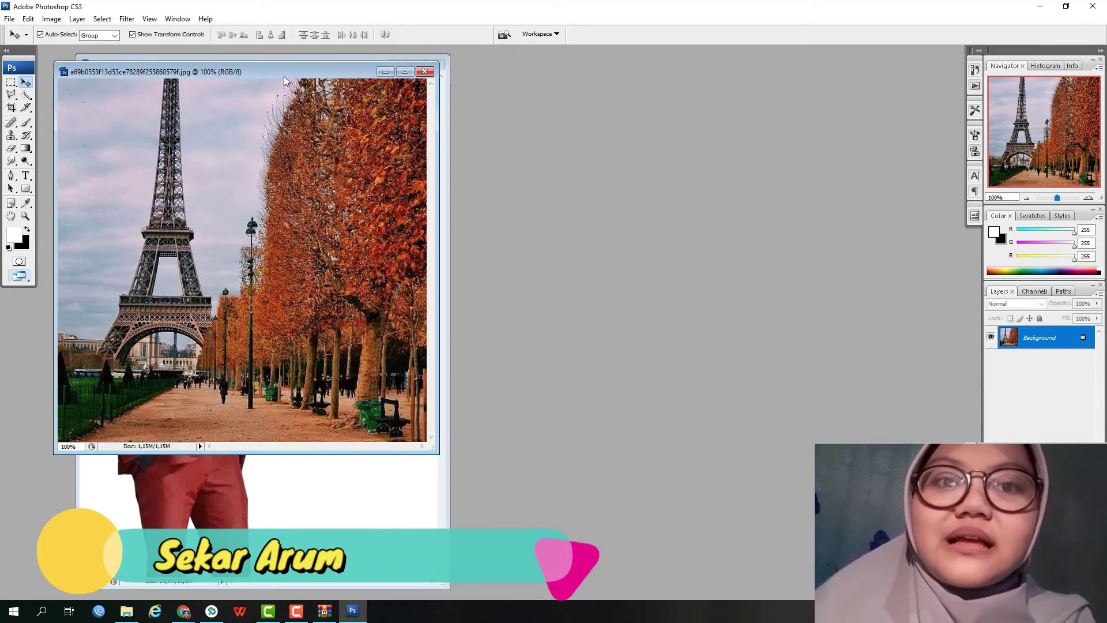
drag(296, 71, 778, 74)
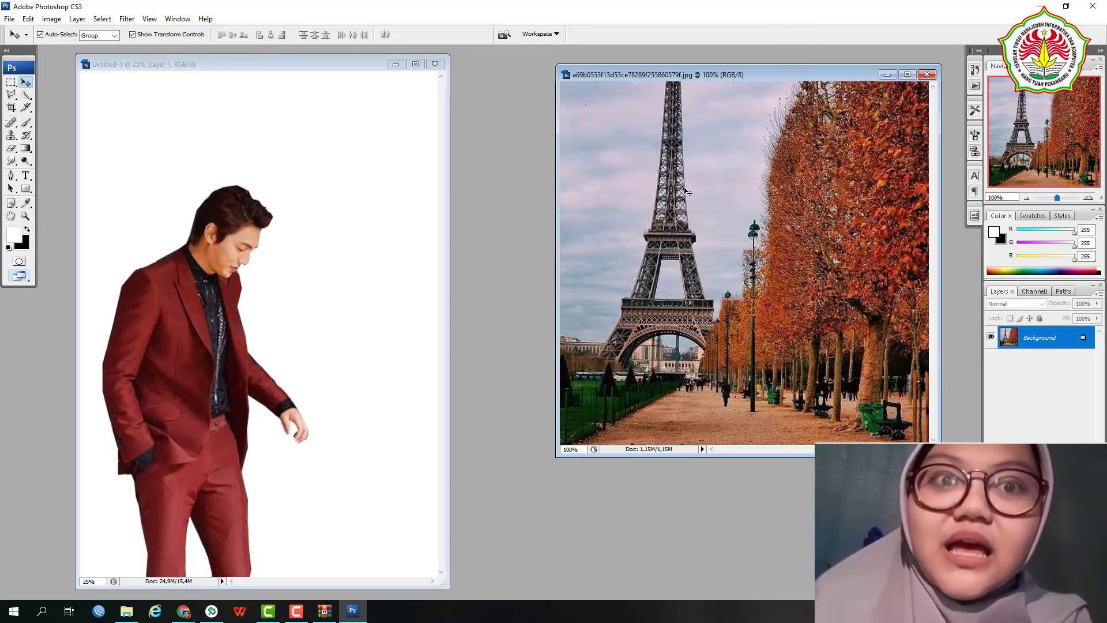
Step: Copy the man from Untitled-1 into the Eiffel Tower photo and enlarge the photo's window to expose the layer's transform handles
click(219, 302)
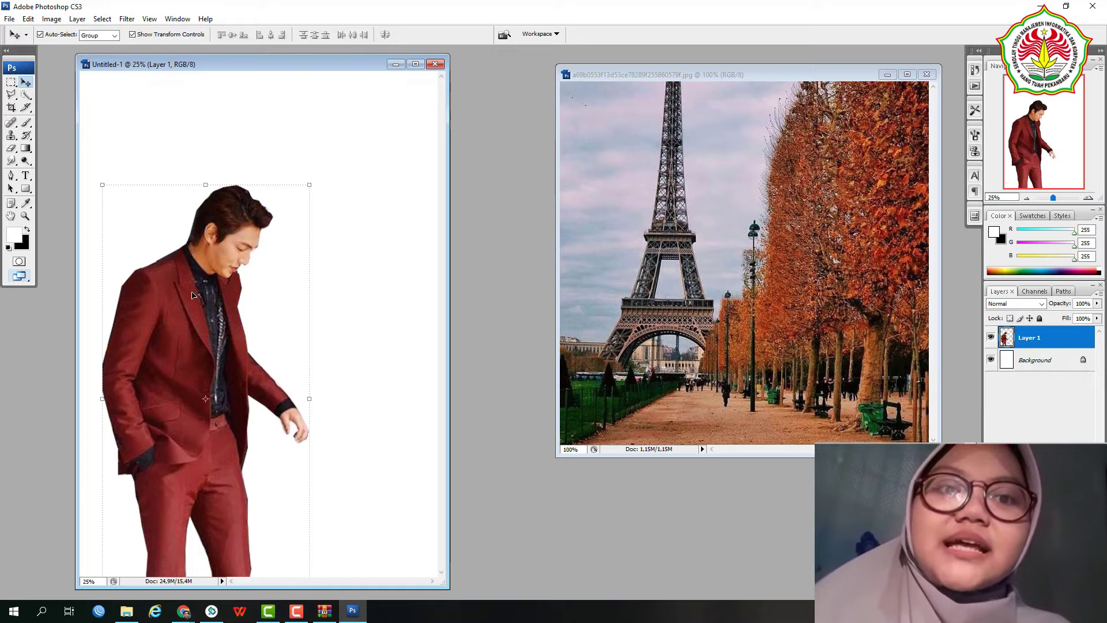
drag(191, 295, 649, 320)
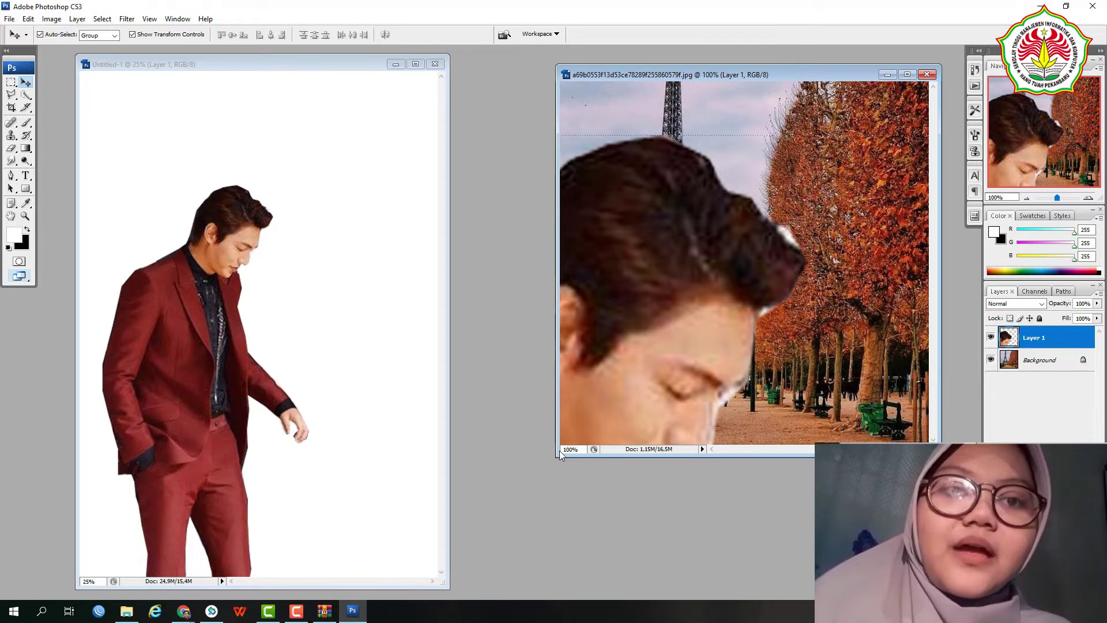
drag(558, 452, 450, 563)
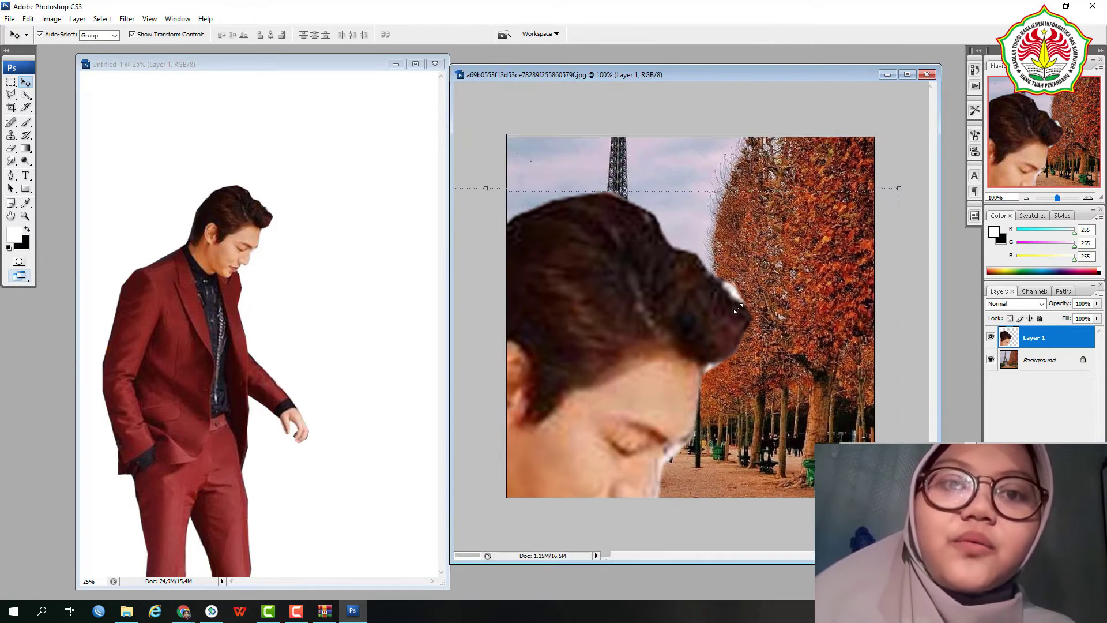
Step: Scale the man's layer down to about 6.9% and place him on the path at the foot of the Eiffel Tower
drag(899, 188, 861, 146)
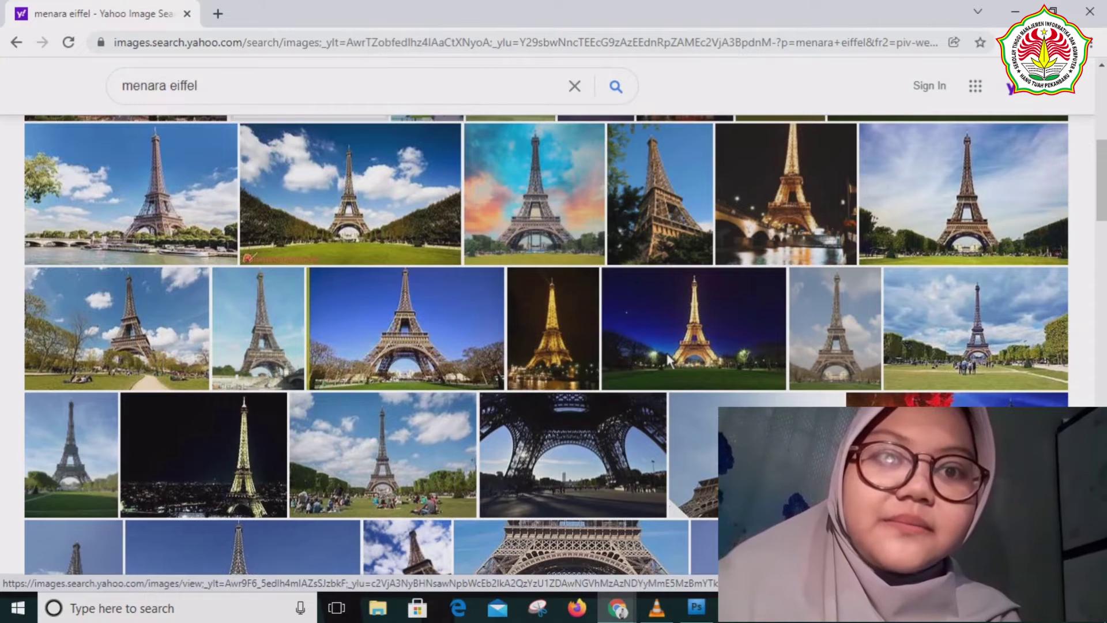
right_click(666, 352)
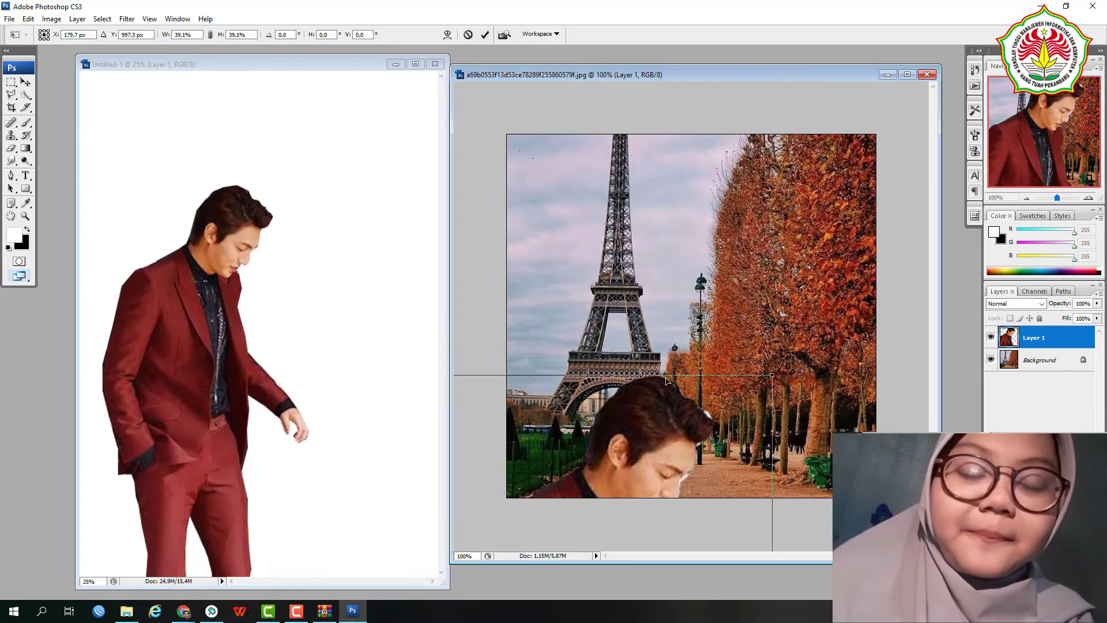
drag(815, 375, 761, 273)
drag(673, 330, 672, 448)
drag(721, 230, 731, 181)
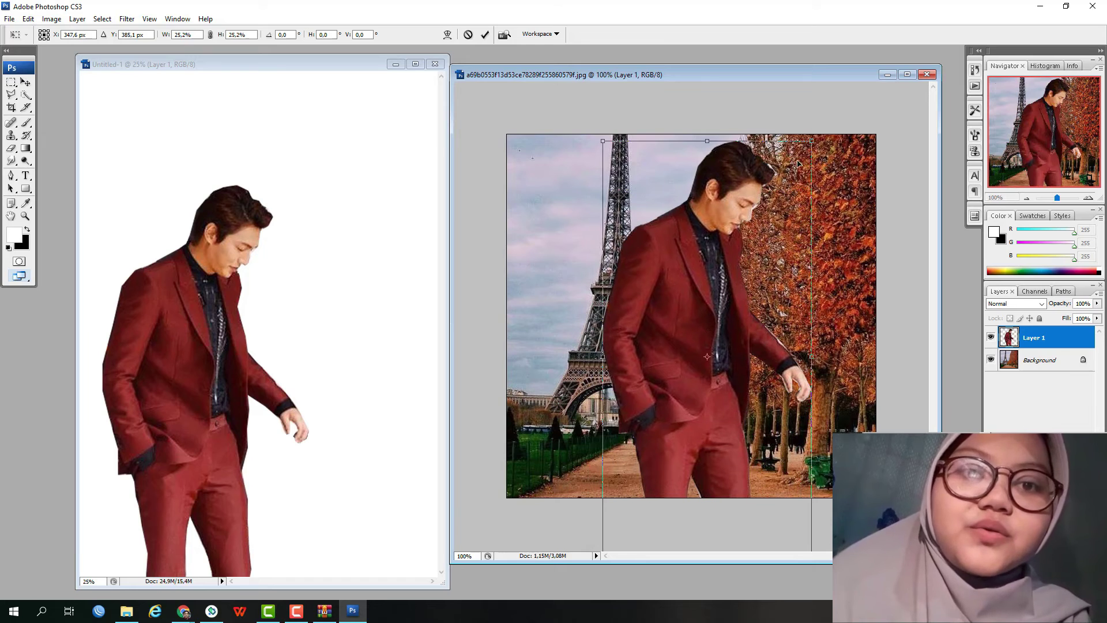
drag(812, 140, 697, 376)
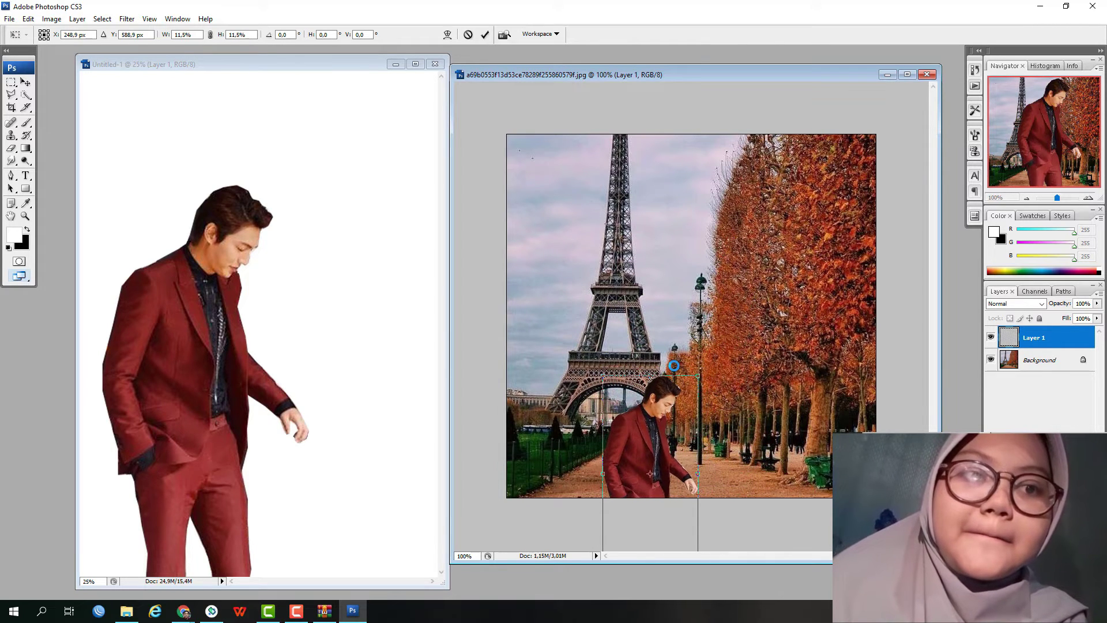
drag(628, 433, 602, 395)
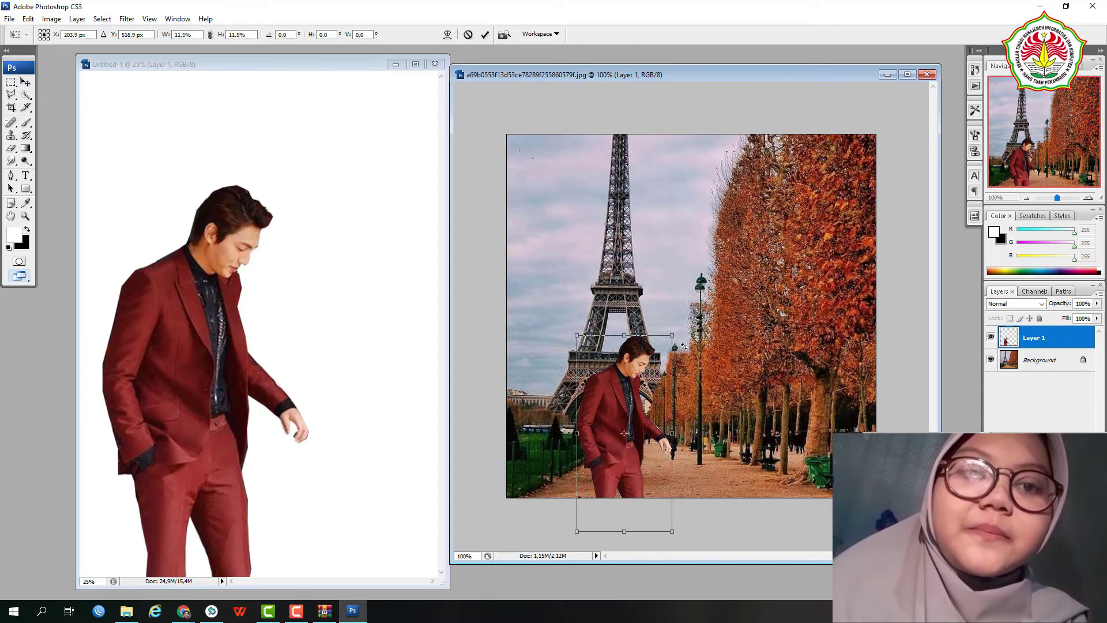
drag(674, 334, 643, 387)
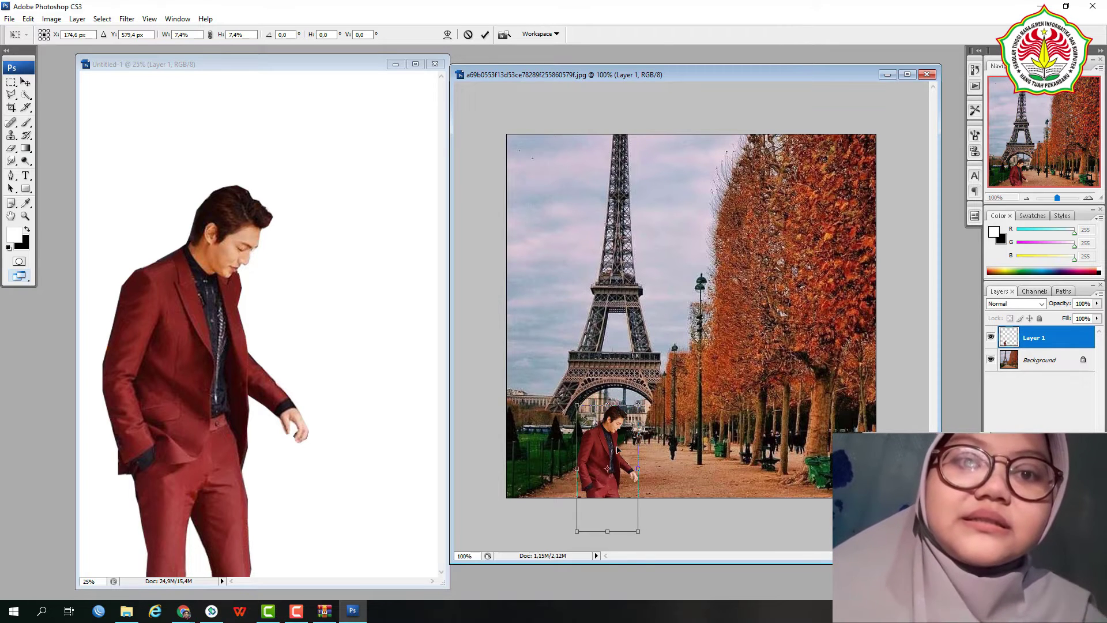
drag(616, 450, 615, 432)
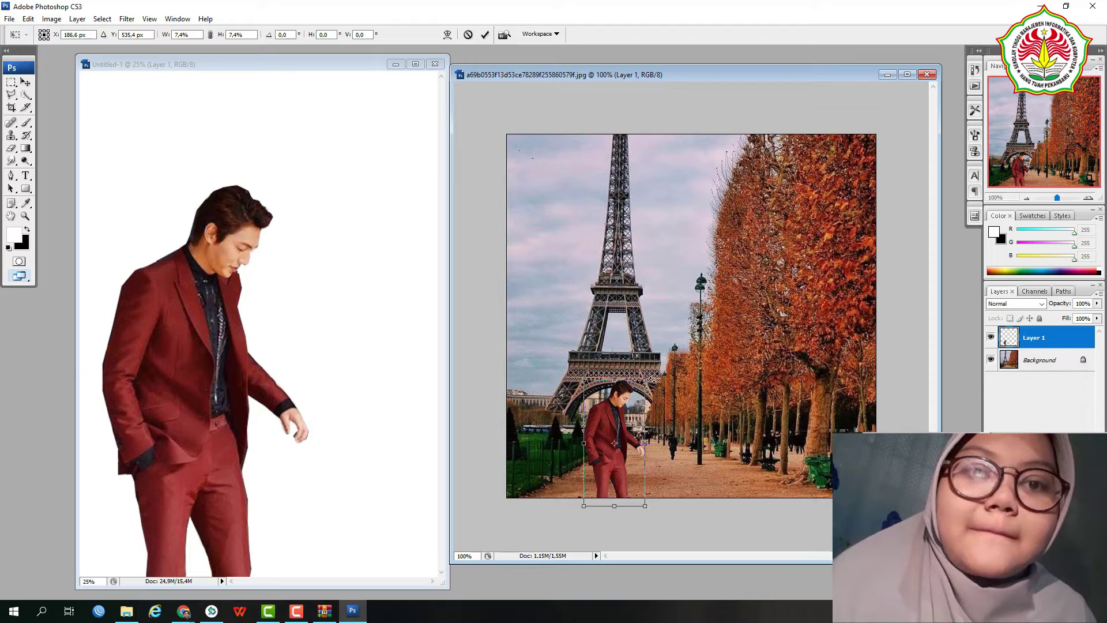
drag(645, 381, 645, 387)
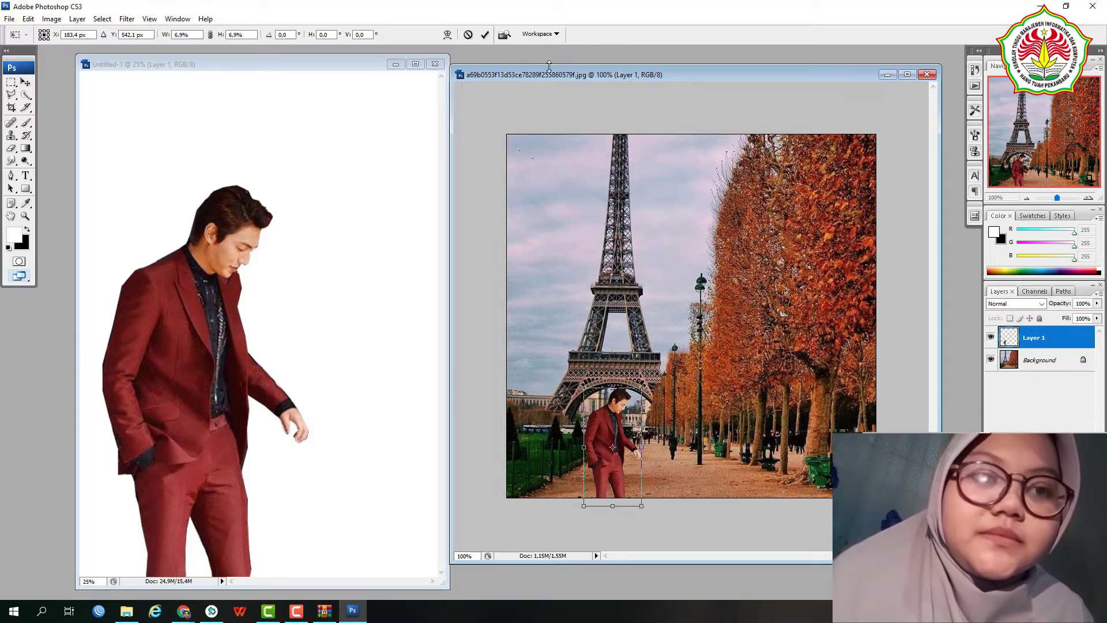
click(485, 36)
Step: Add the horizontal text "Percobaan Pertama" across the sky near the top of the Eiffel Tower photo
drag(763, 71, 728, 71)
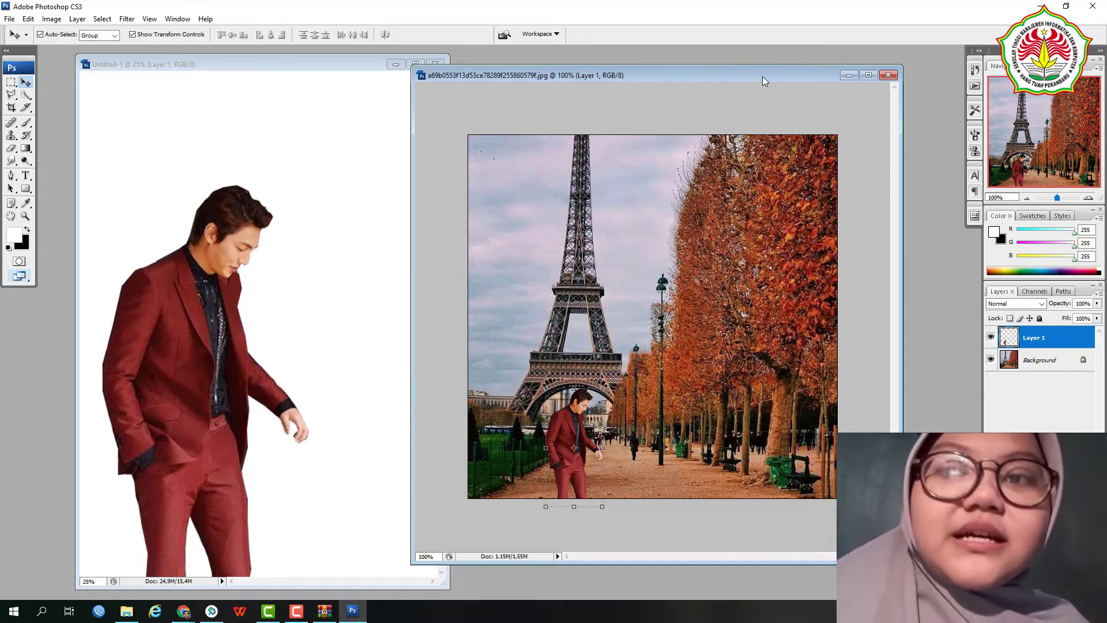
drag(764, 75, 748, 69)
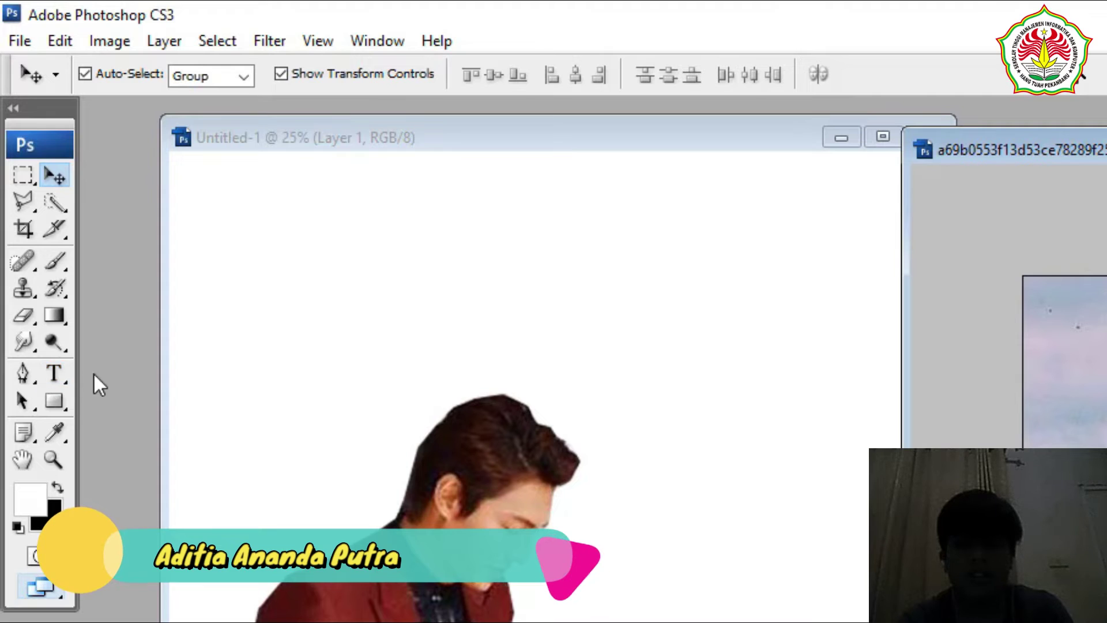
click(54, 375)
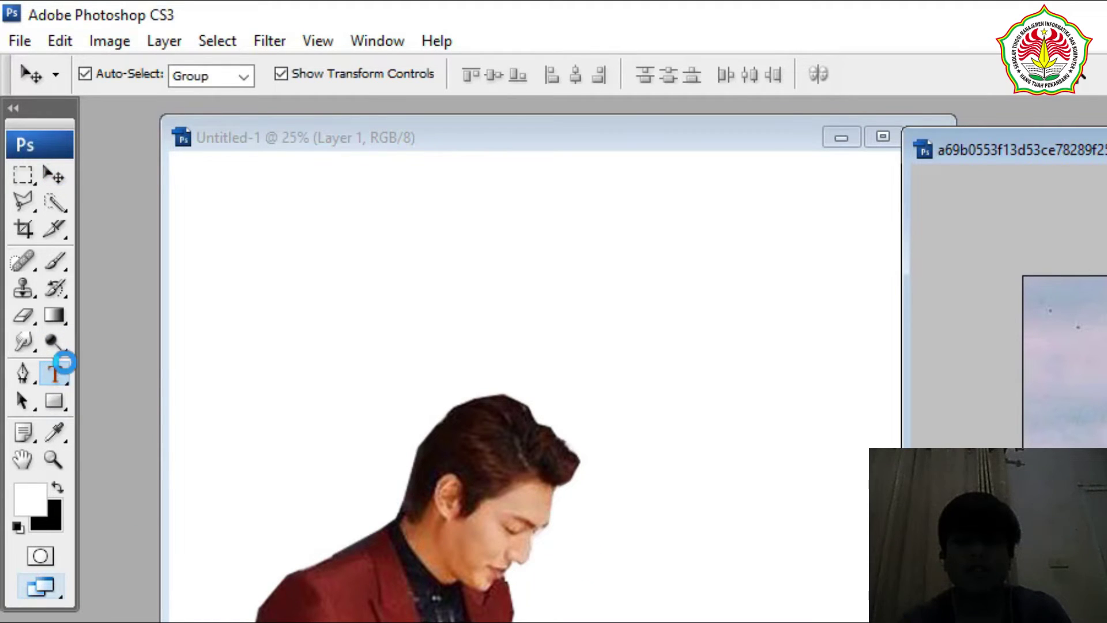
click(63, 371)
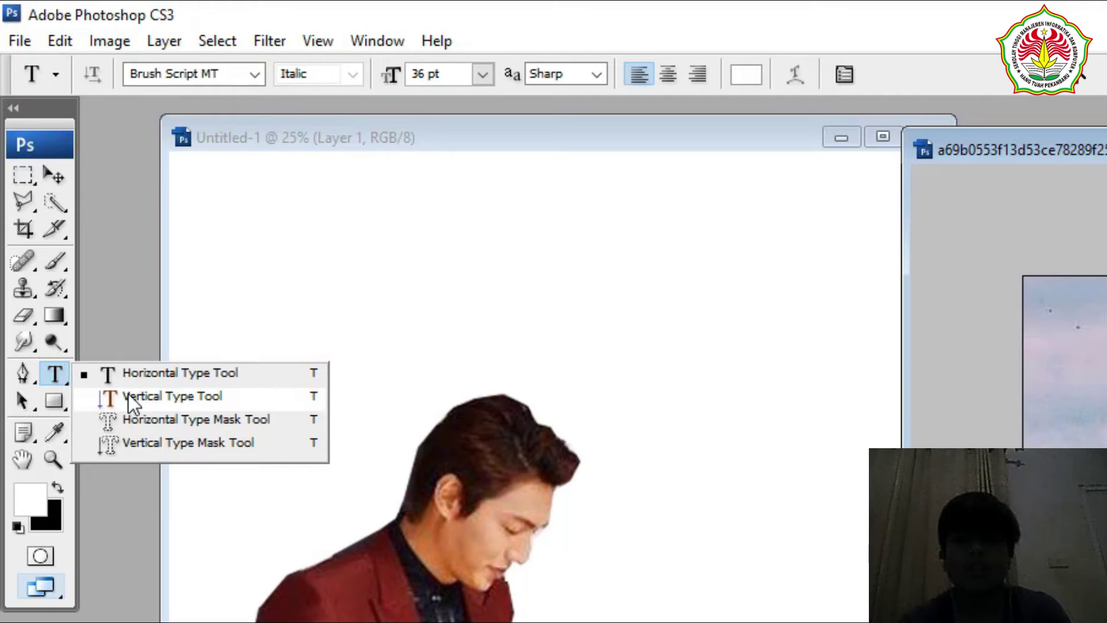
click(160, 376)
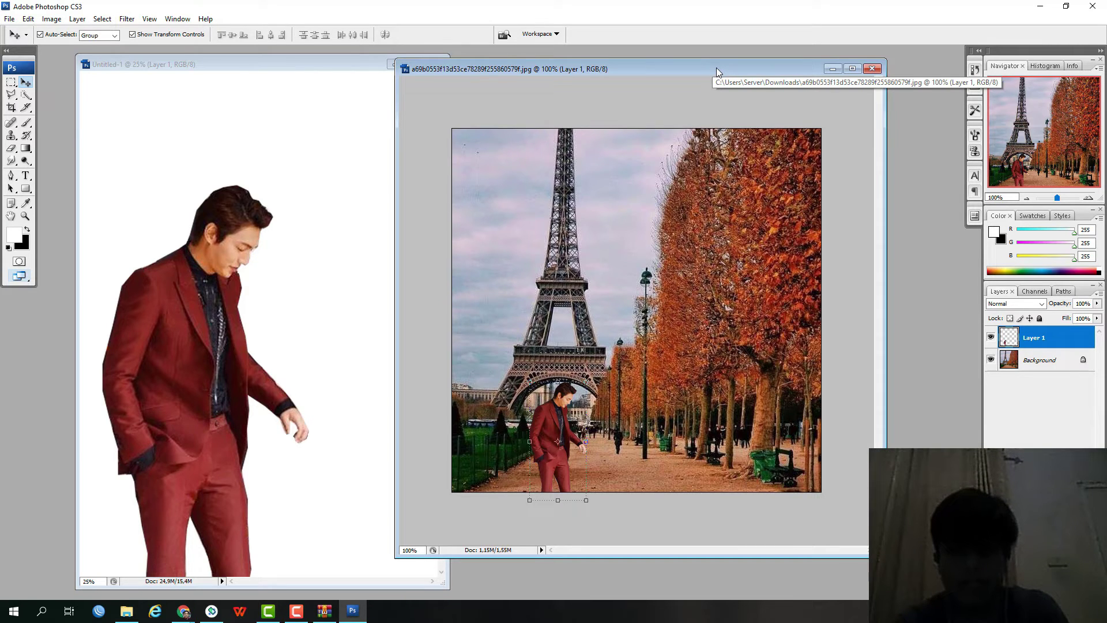
drag(716, 67, 745, 68)
key(t)
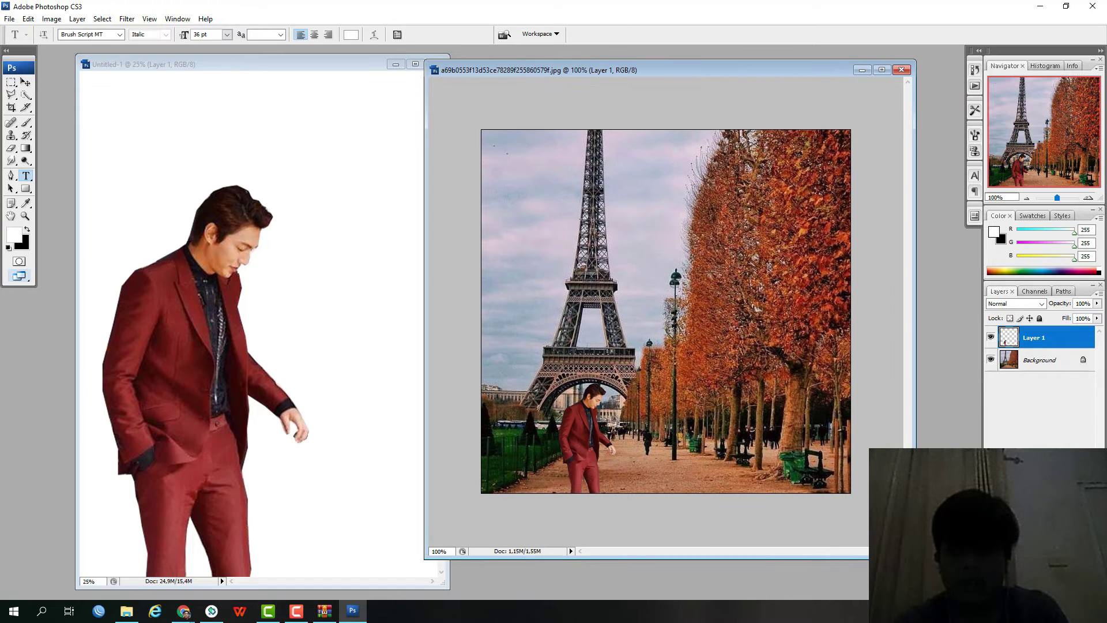
click(526, 177)
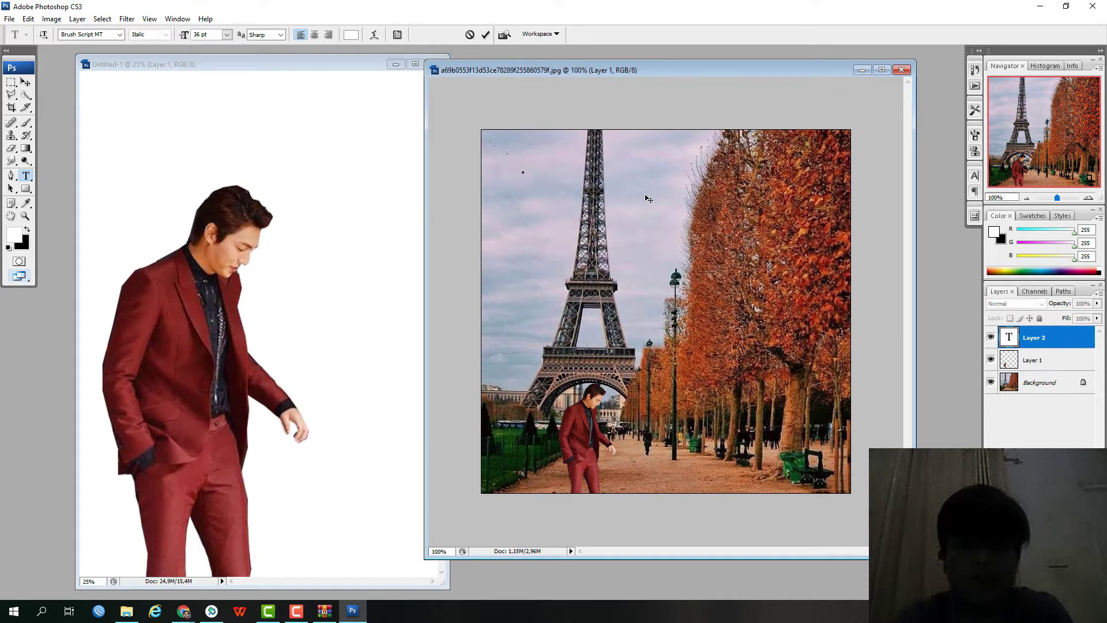
text(Per)
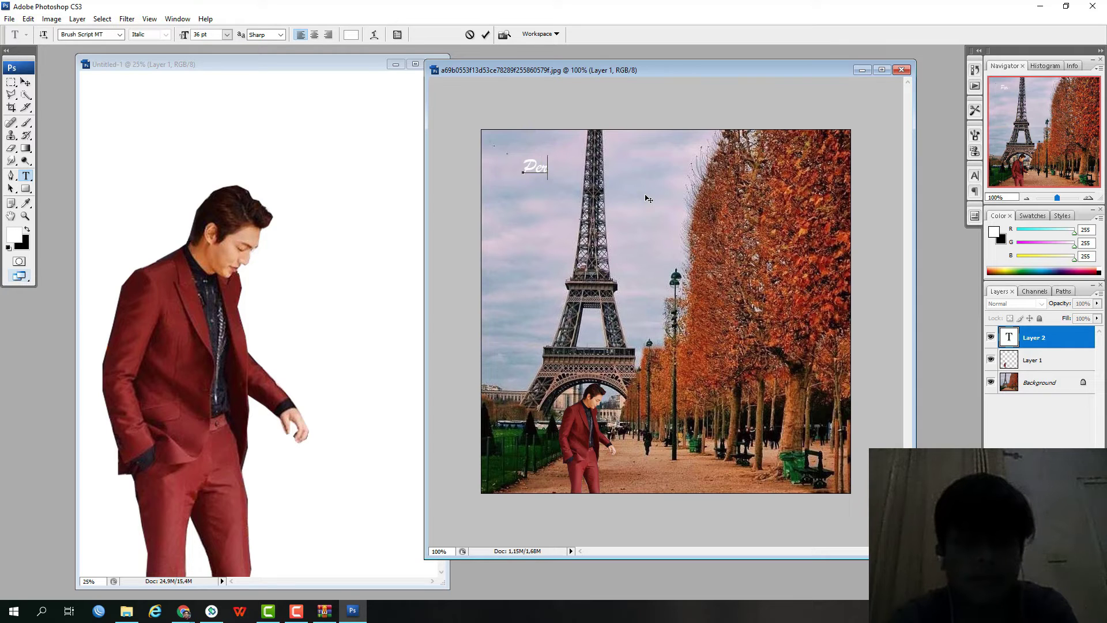
text(cobaa)
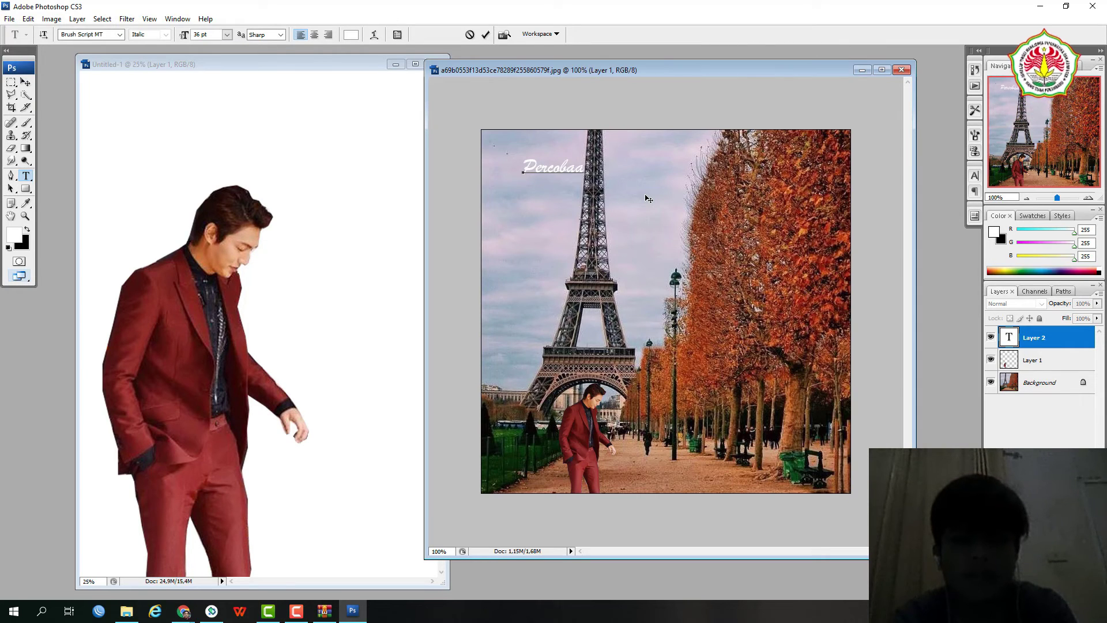
text(n Pertama)
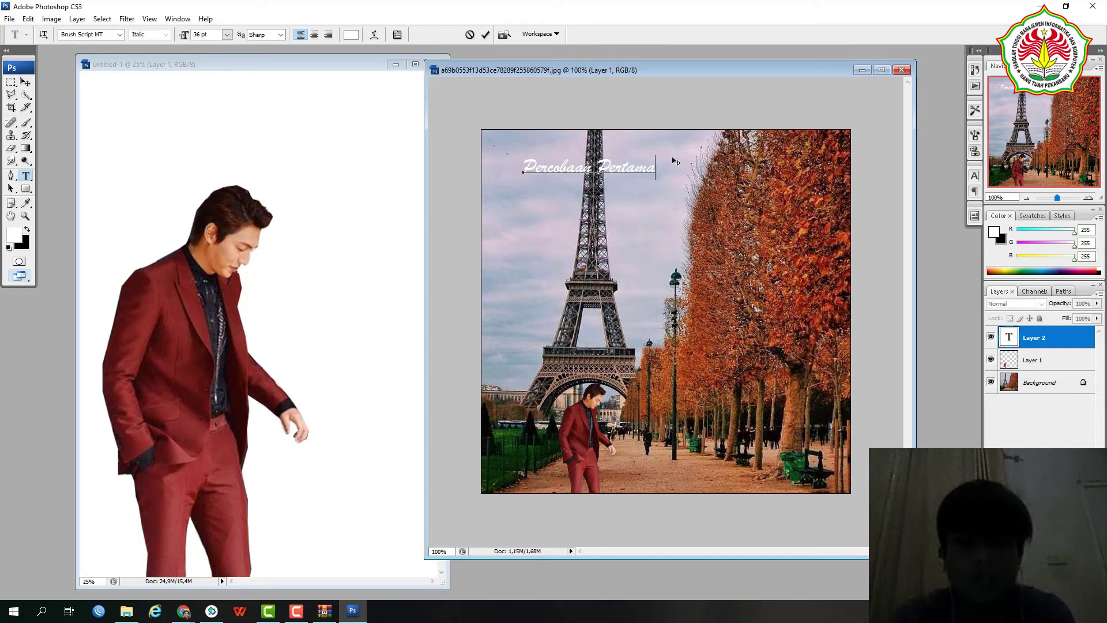
Step: Recolour the whole "Percobaan Pertama" text orange (#f37709) and set its font size to 60 pt
drag(656, 168, 522, 173)
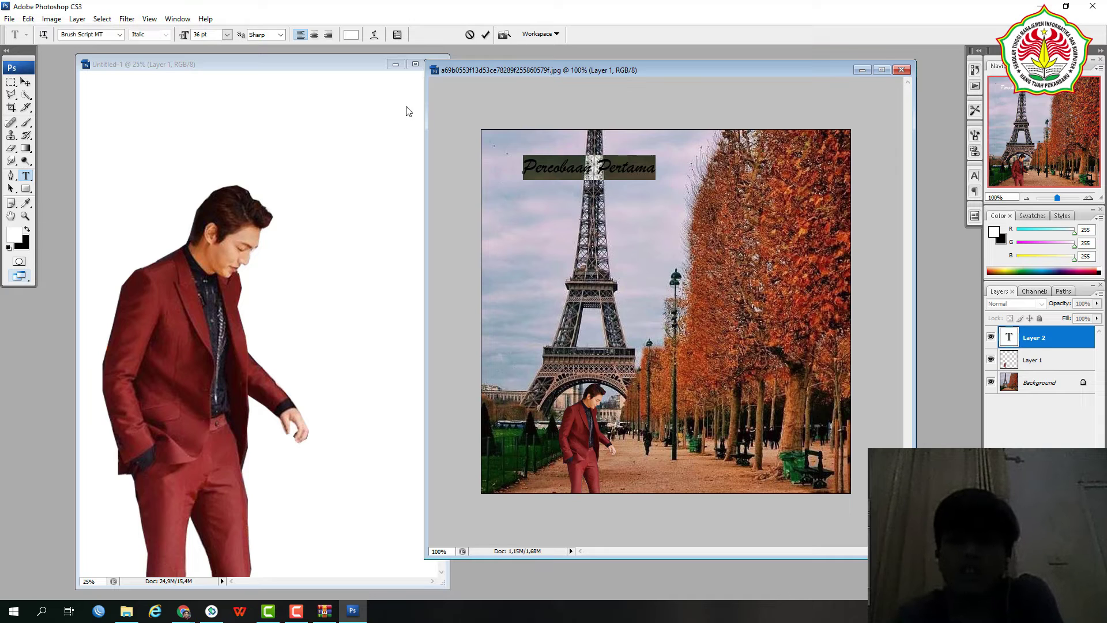
click(351, 35)
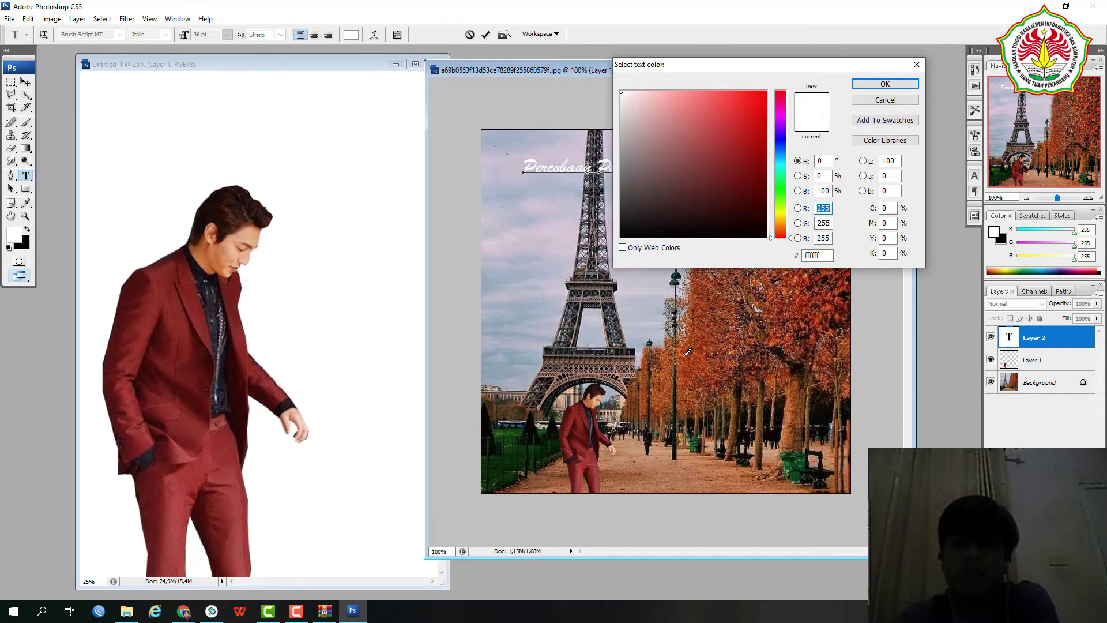
click(781, 224)
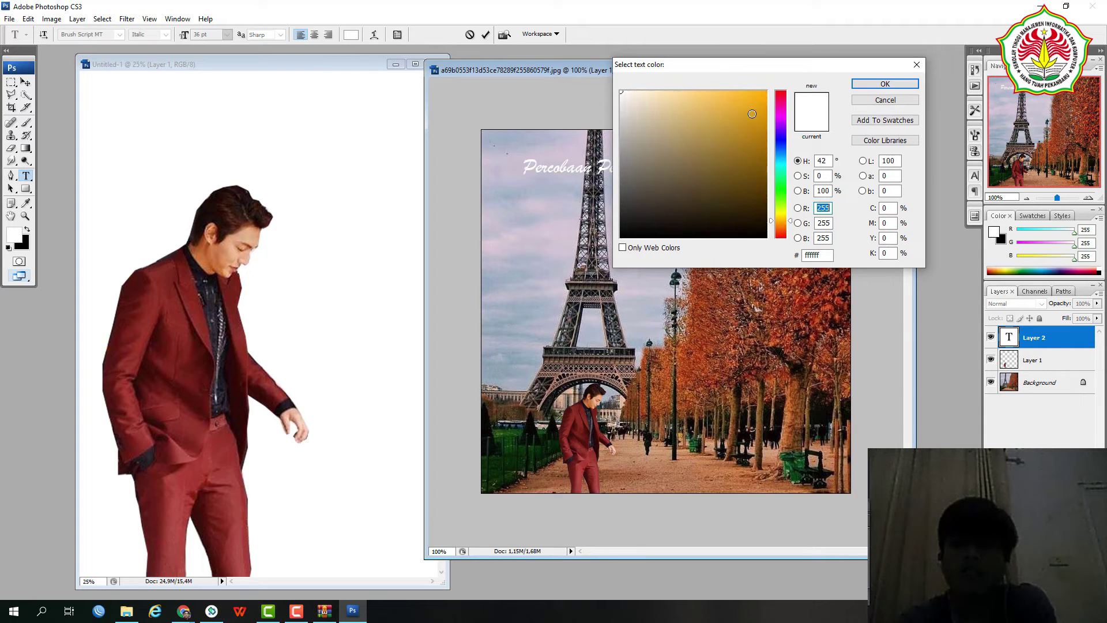
click(762, 98)
drag(783, 221, 782, 225)
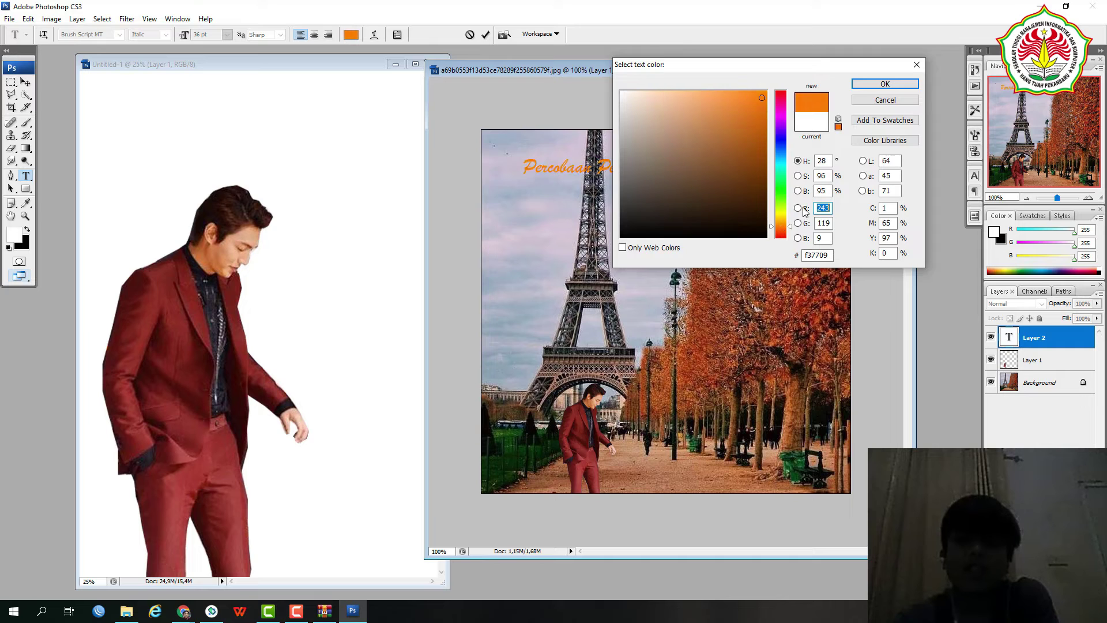
click(884, 84)
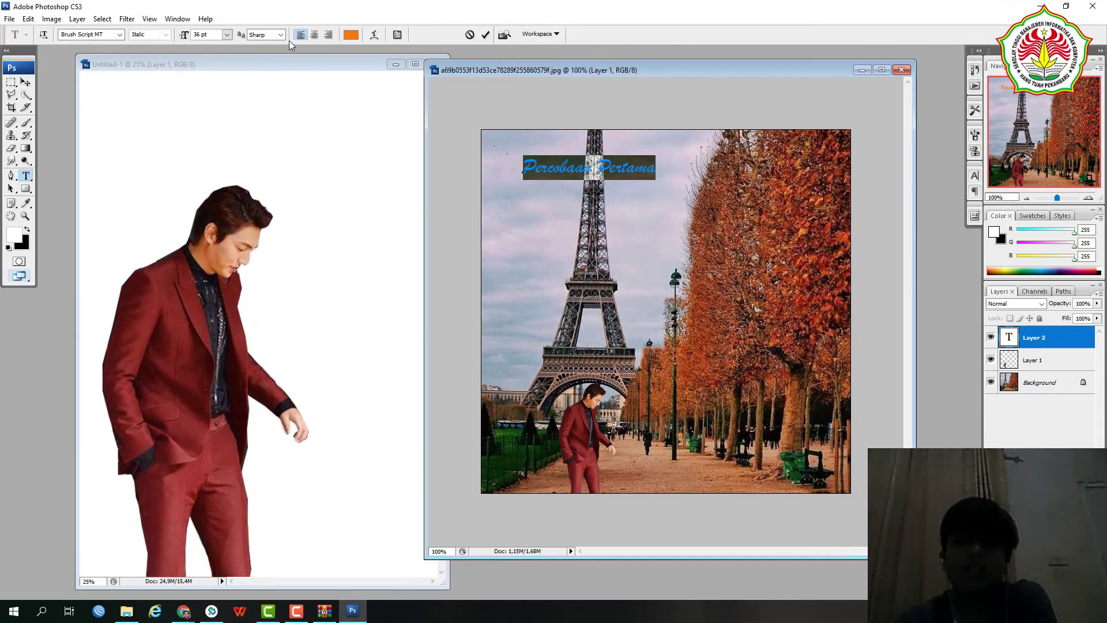
click(227, 34)
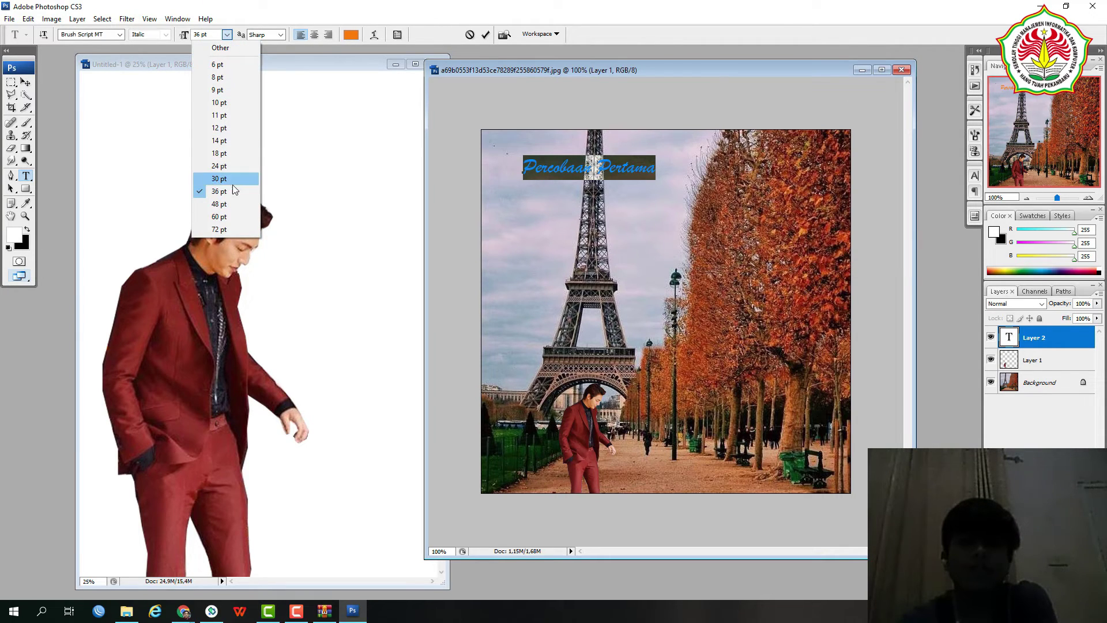
click(219, 217)
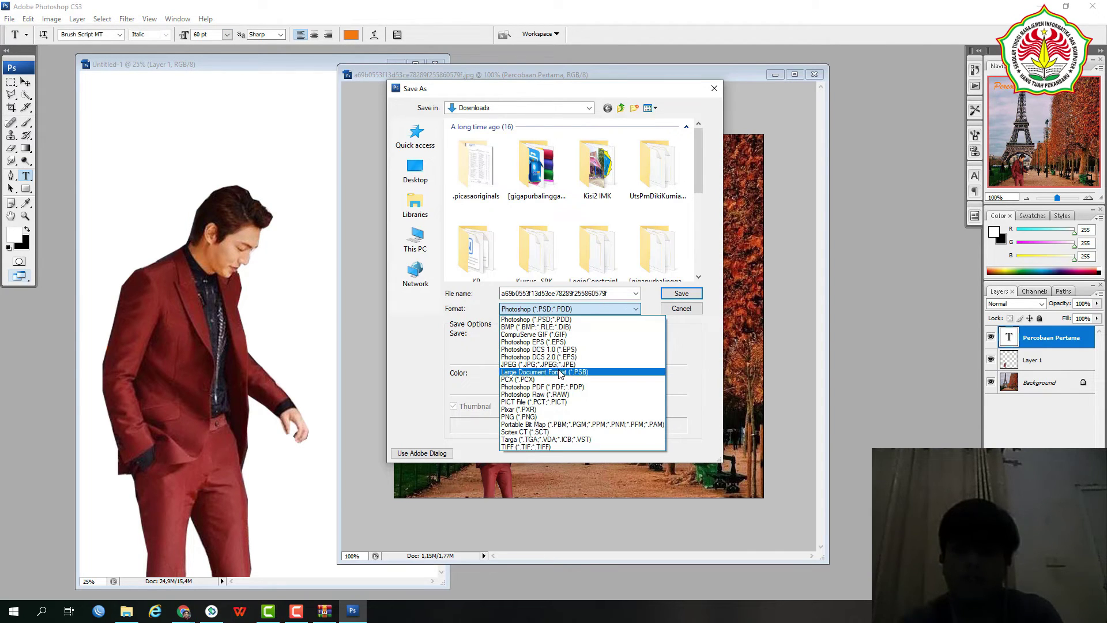
Step: Start saving the Eiffel Tower composite under a new file with JPEG as the format
click(682, 309)
click(683, 308)
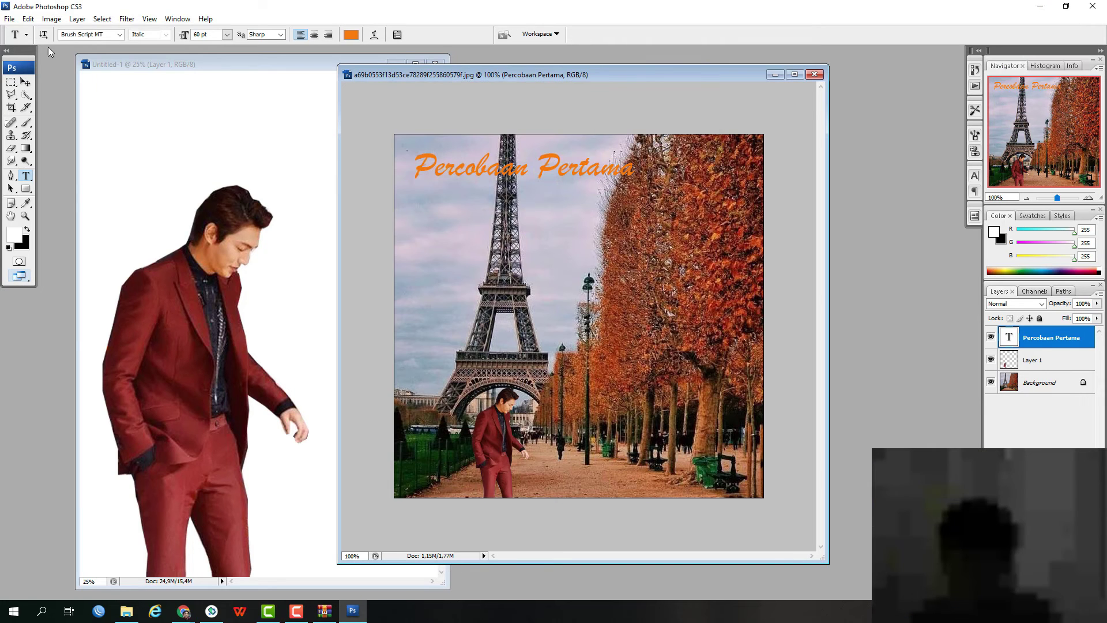
click(10, 18)
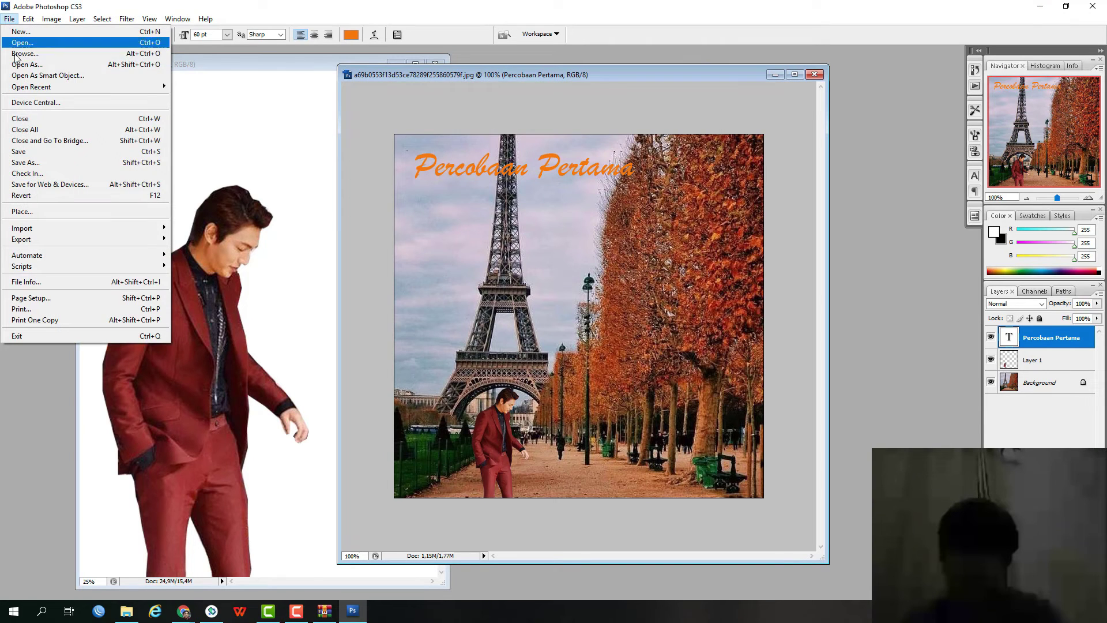
click(46, 162)
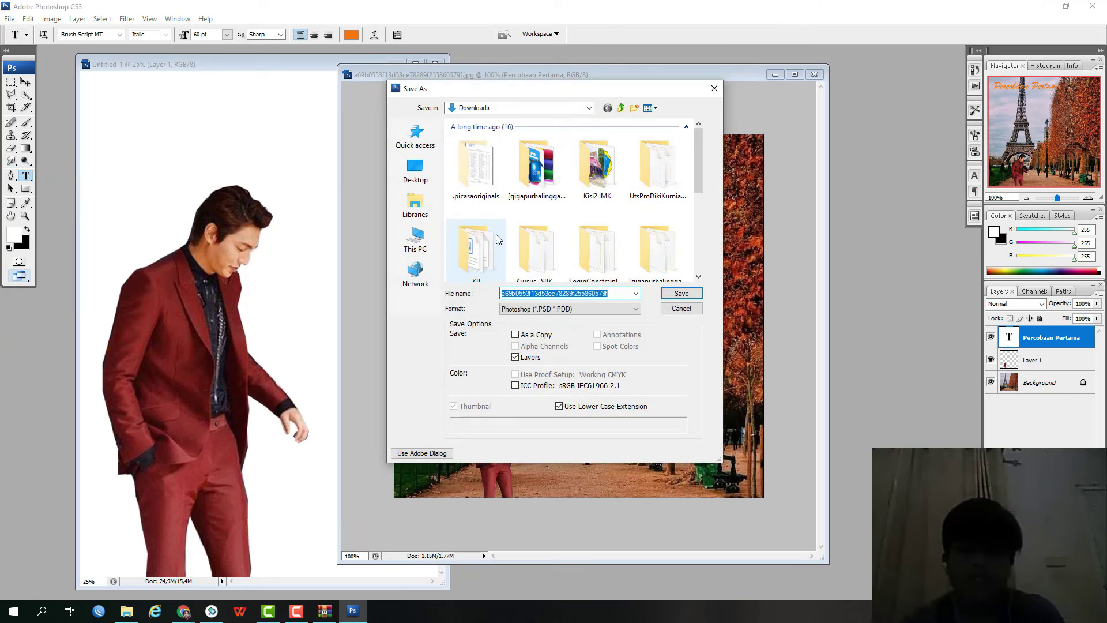
click(571, 309)
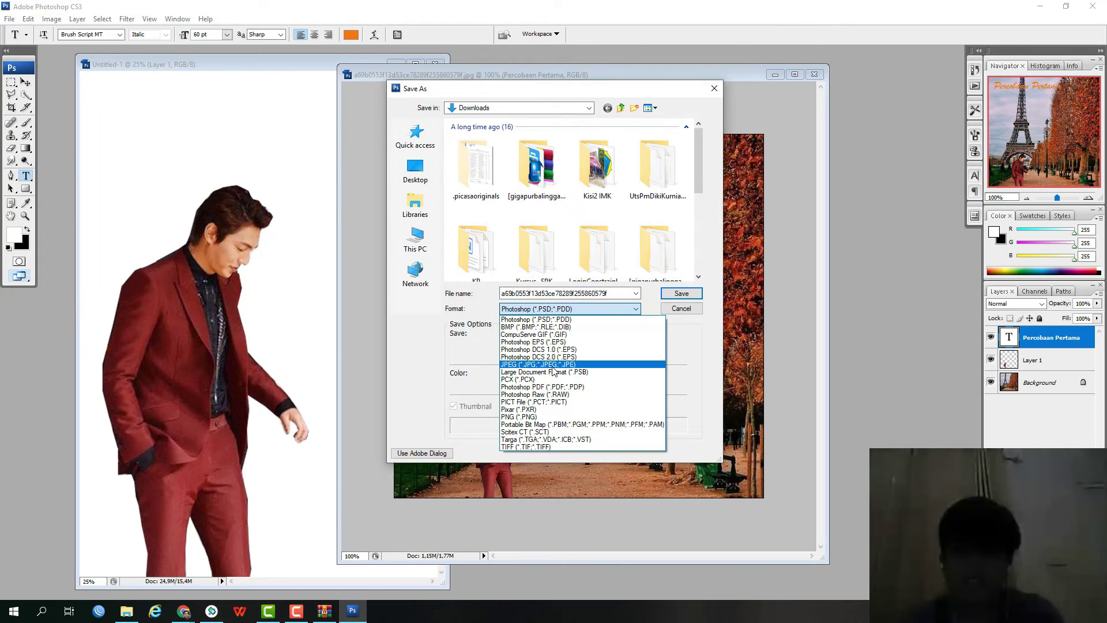
click(552, 365)
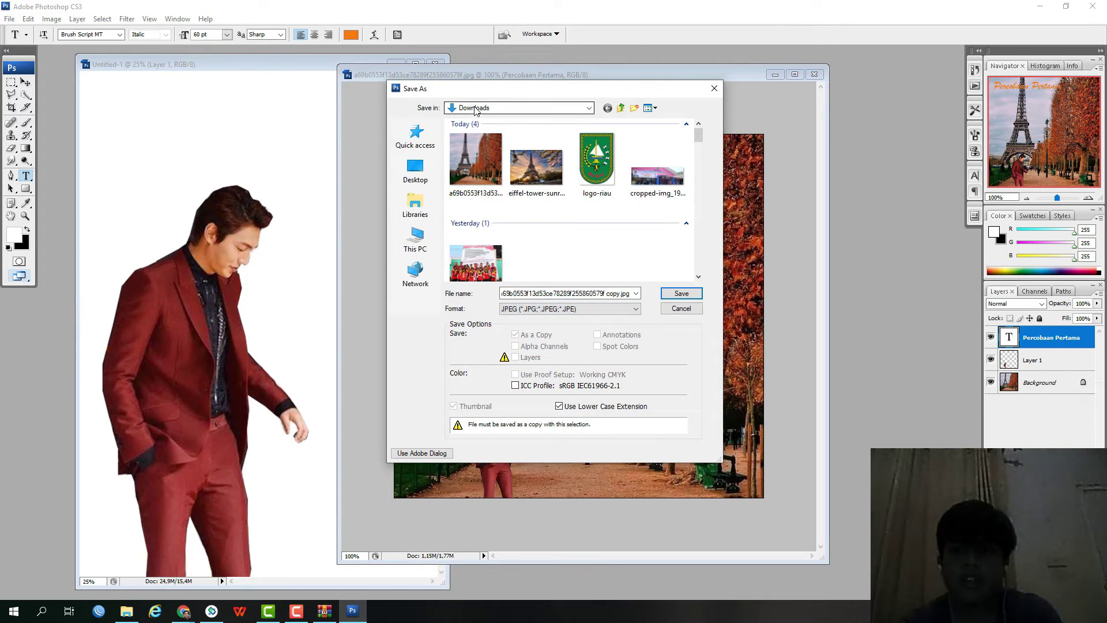
Step: Name the JPEG copy "Percobaan Pertama" and save it in Downloads at Maximum quality 12, Progressive with 3 scans
click(621, 293)
text(P)
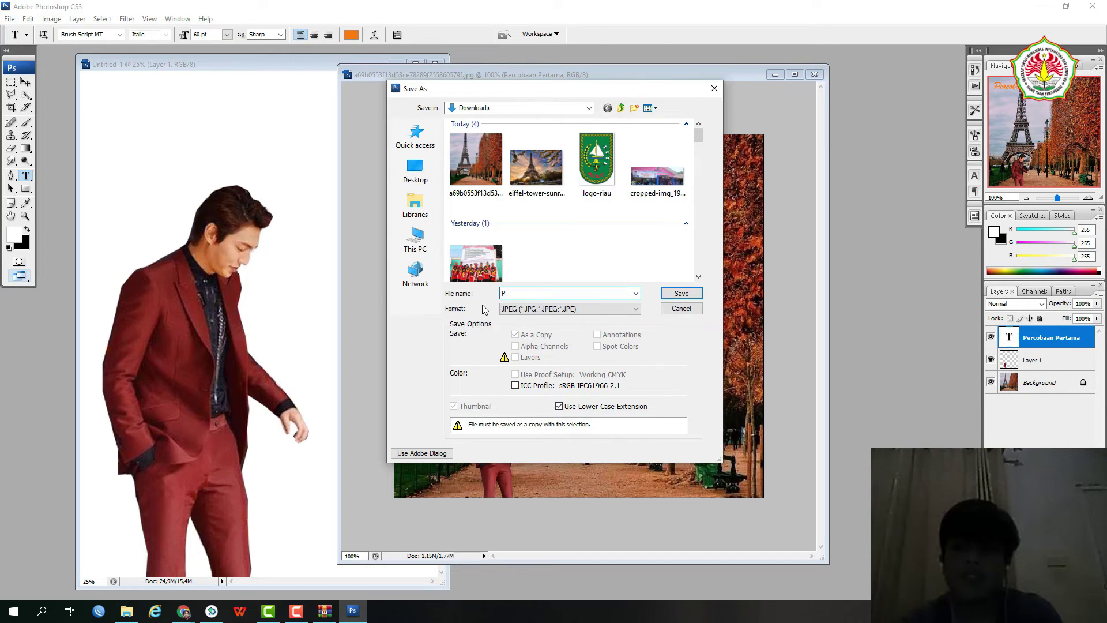
text(ercobaan )
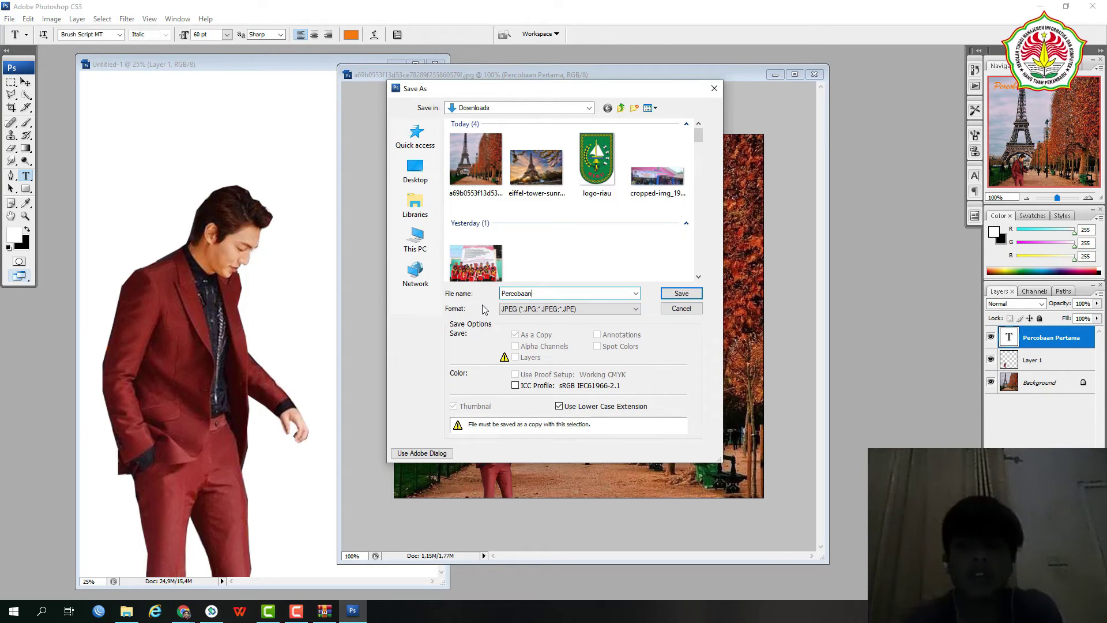
text(Per)
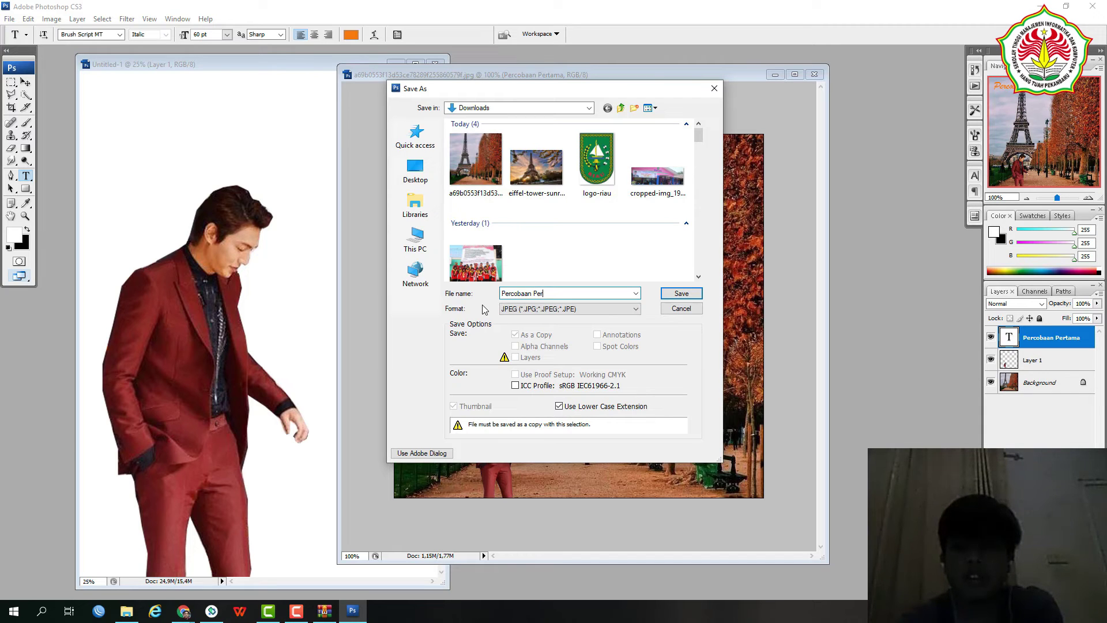
text(tama)
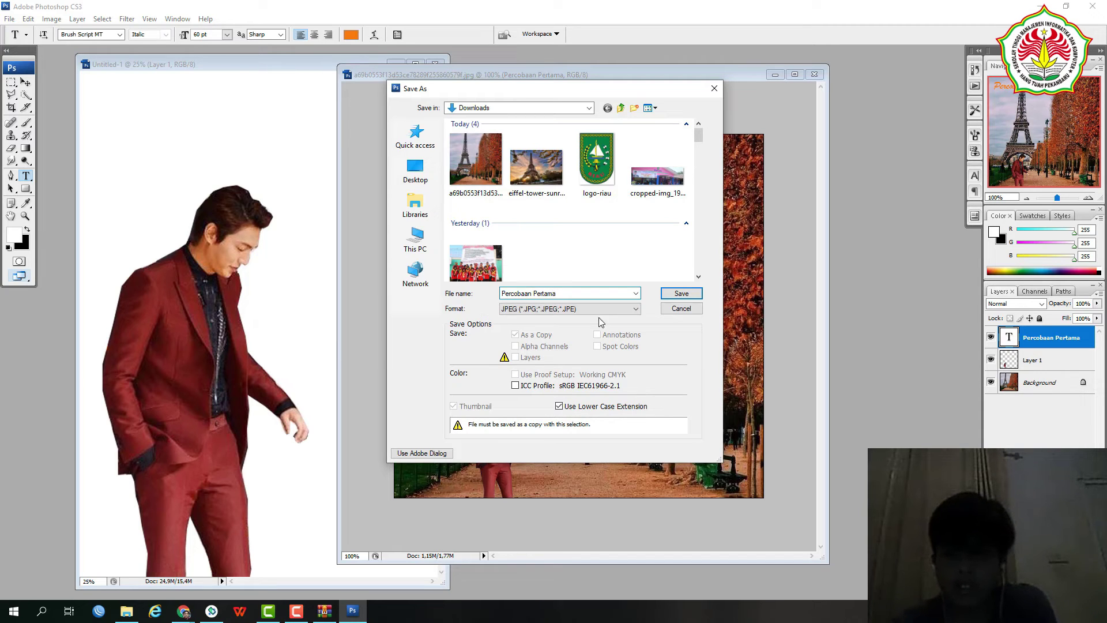
click(668, 294)
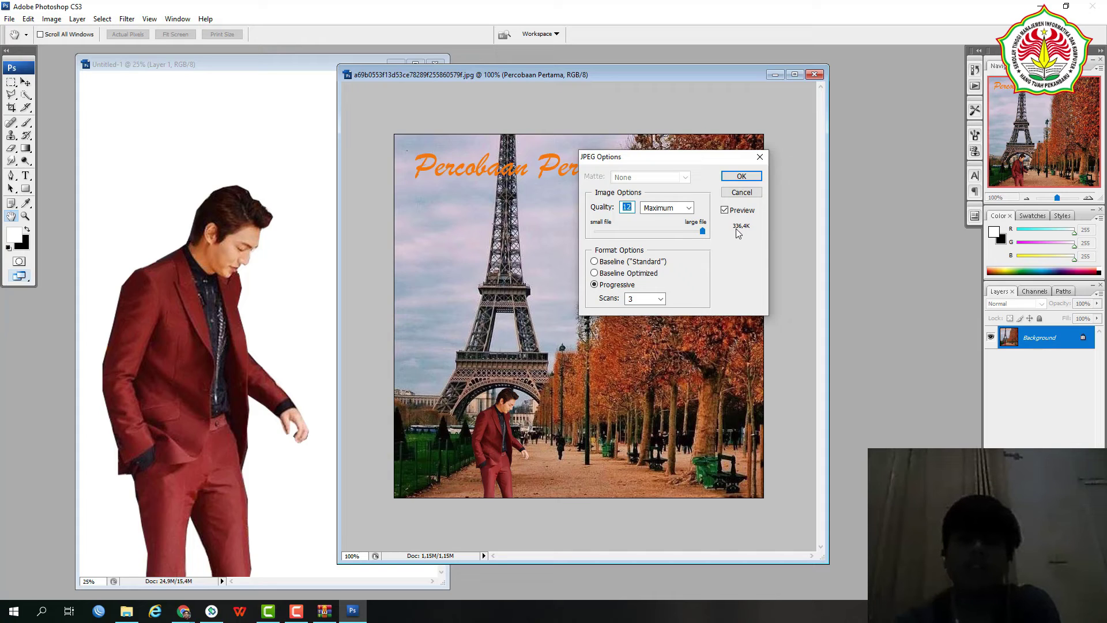
click(741, 176)
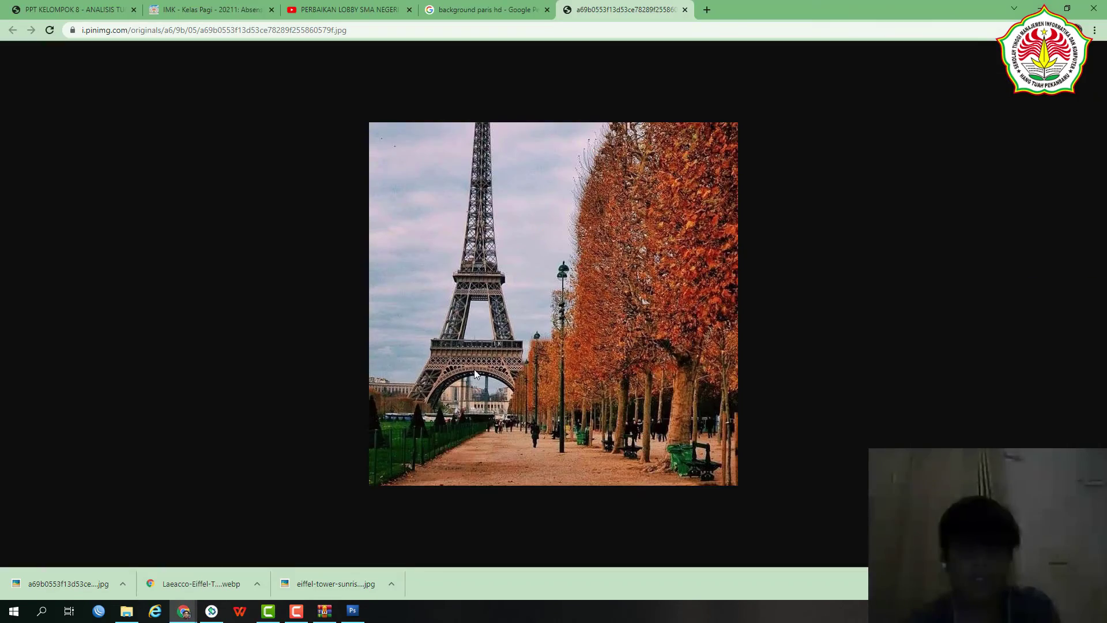
Step: Switch to File Explorer and open the saved Percobaan Pertama image from the Downloads folder
click(1040, 8)
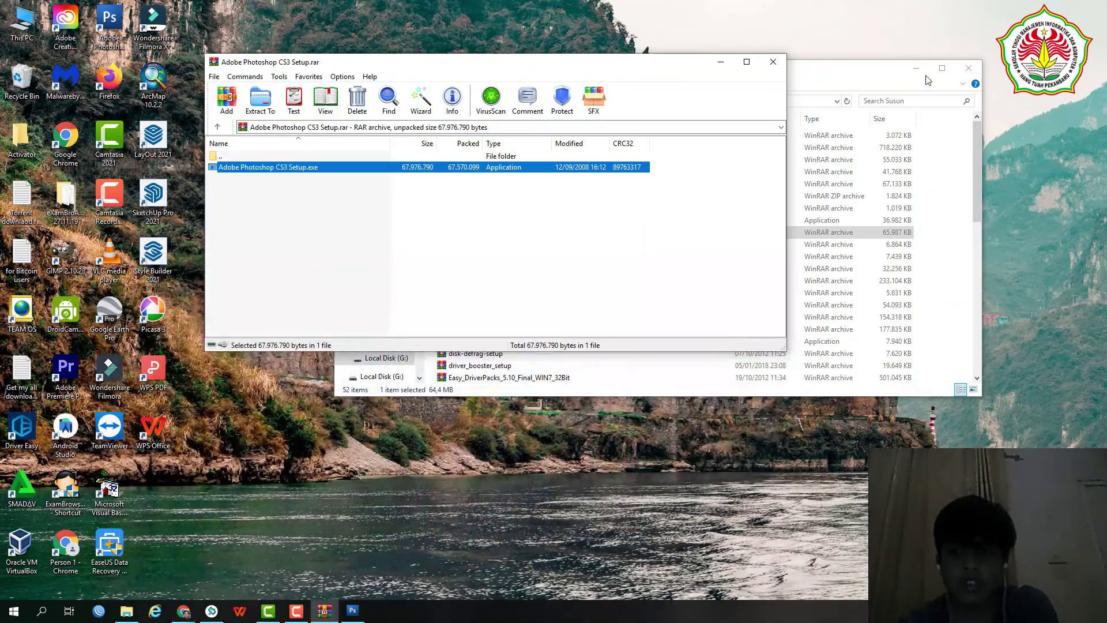
click(720, 57)
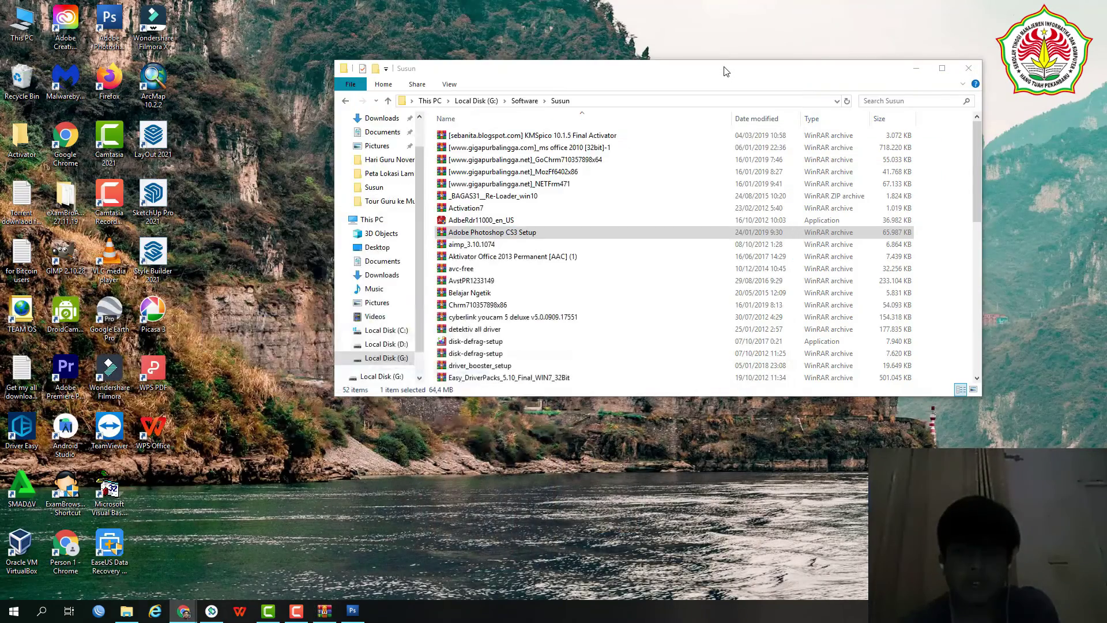
click(385, 123)
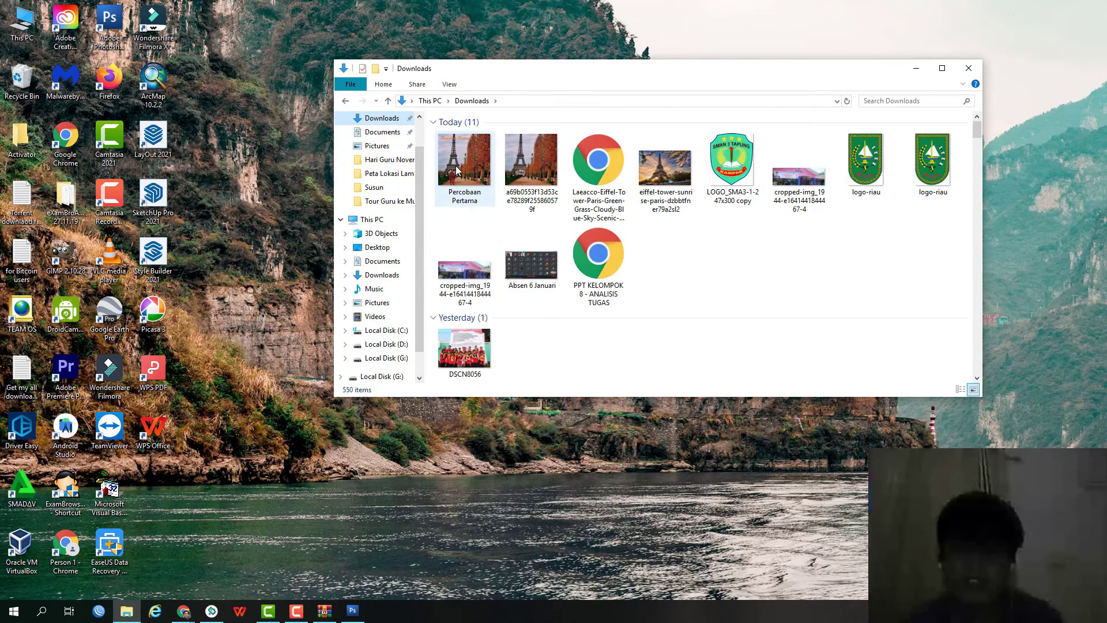
double_click(457, 169)
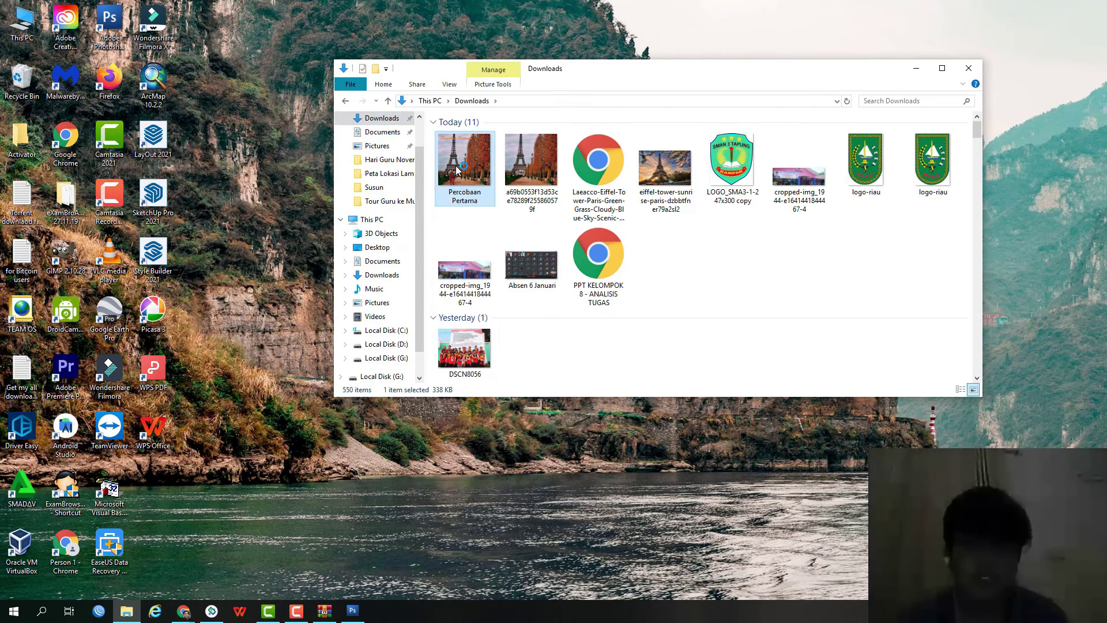